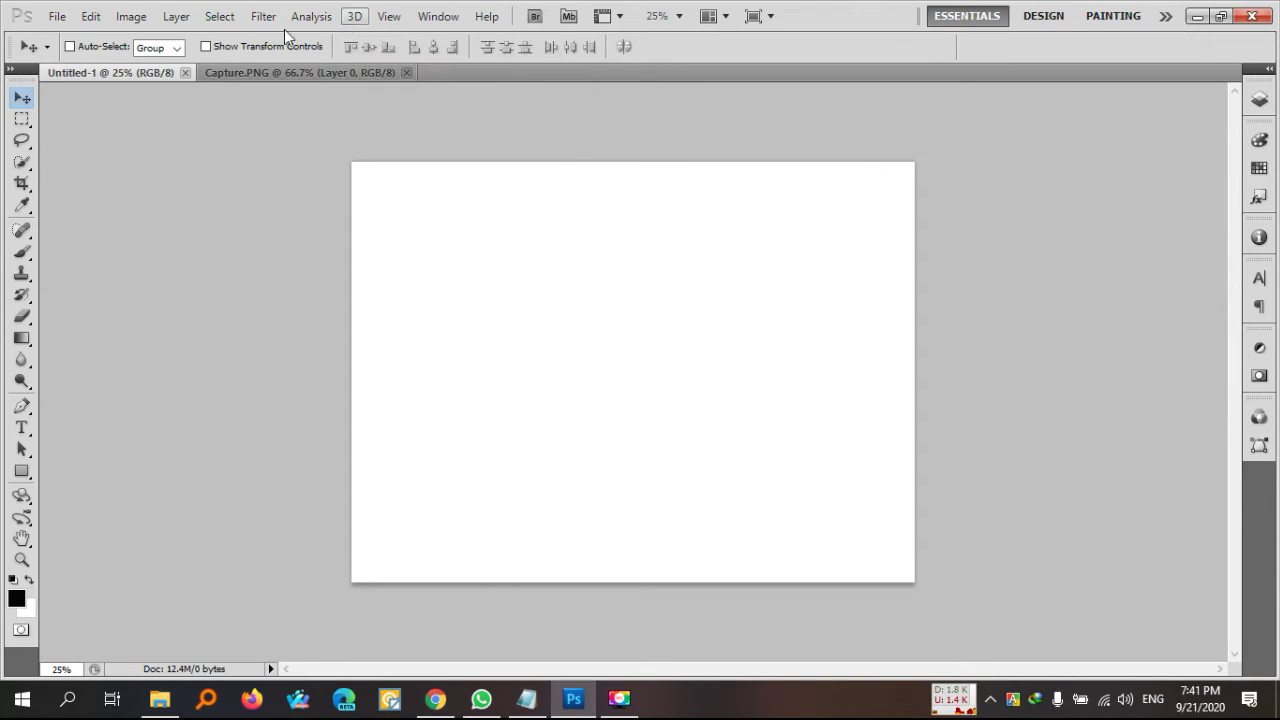
Step: Browse the Edit, Image and File menus, then start and cancel a new document
{"action": "left_click", "coordinate": [92, 17]}
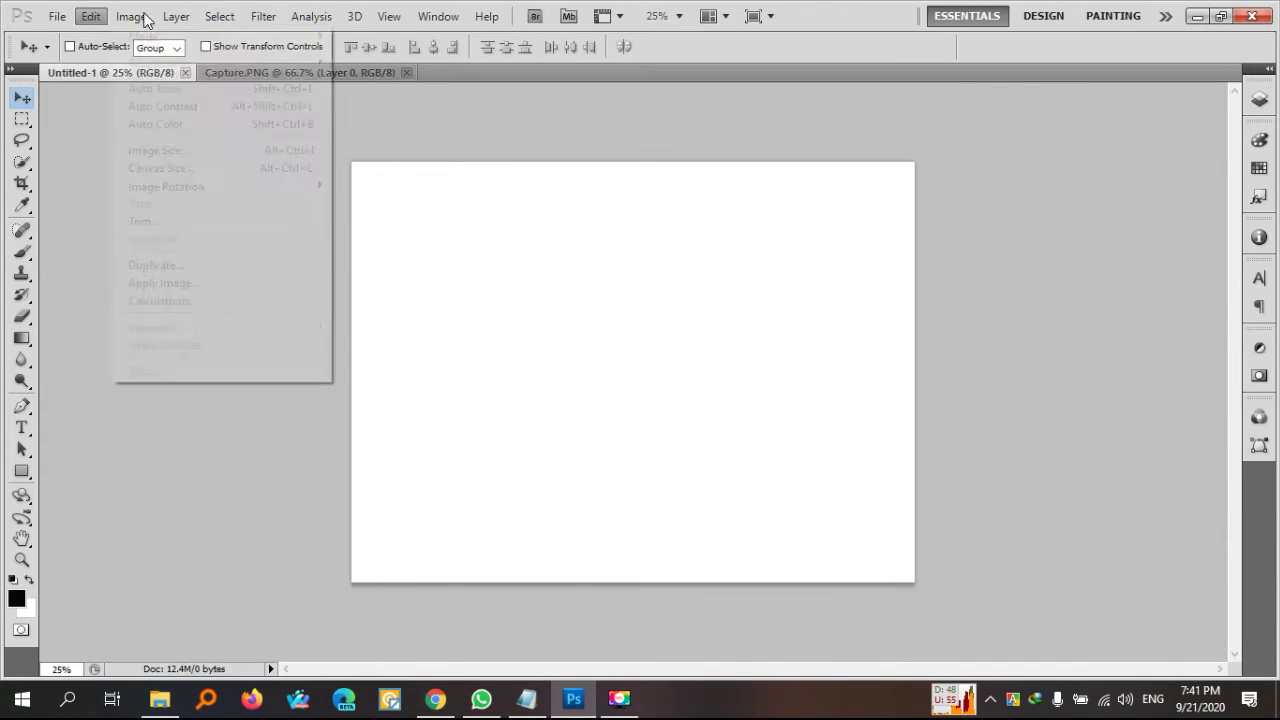
{"action": "left_click", "coordinate": [131, 17]}
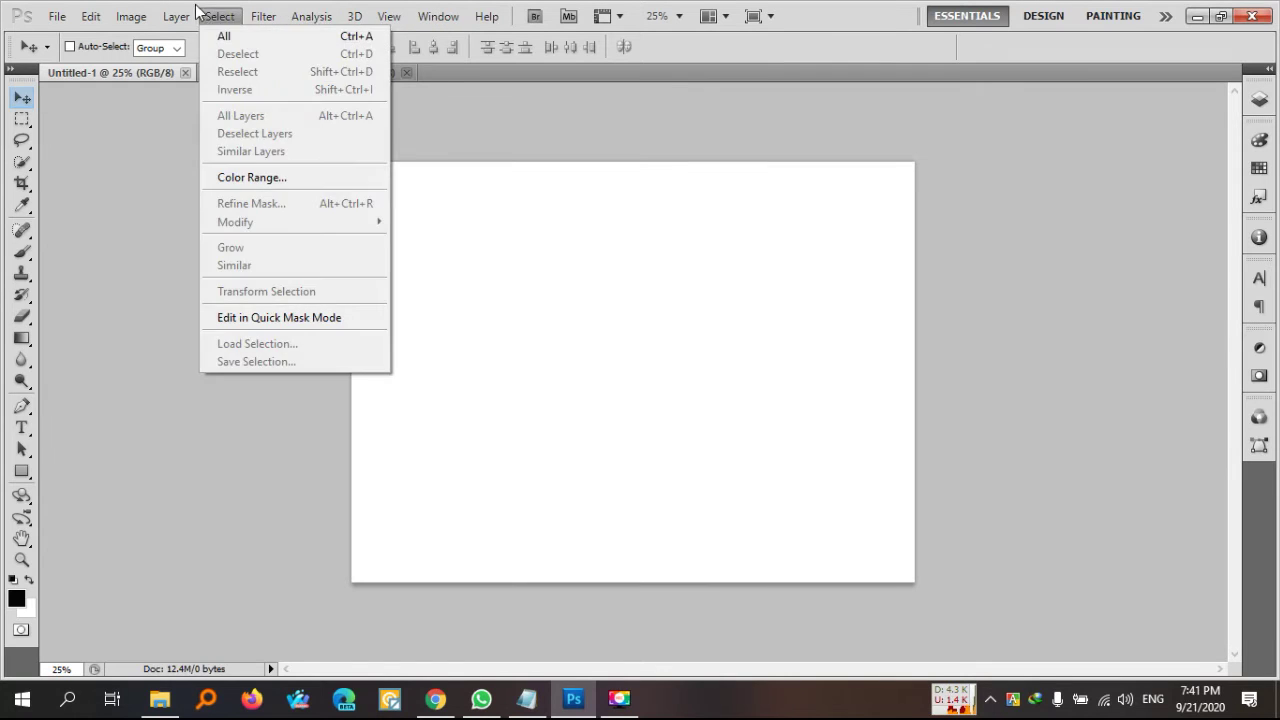
{"action": "left_click", "coordinate": [550, 254]}
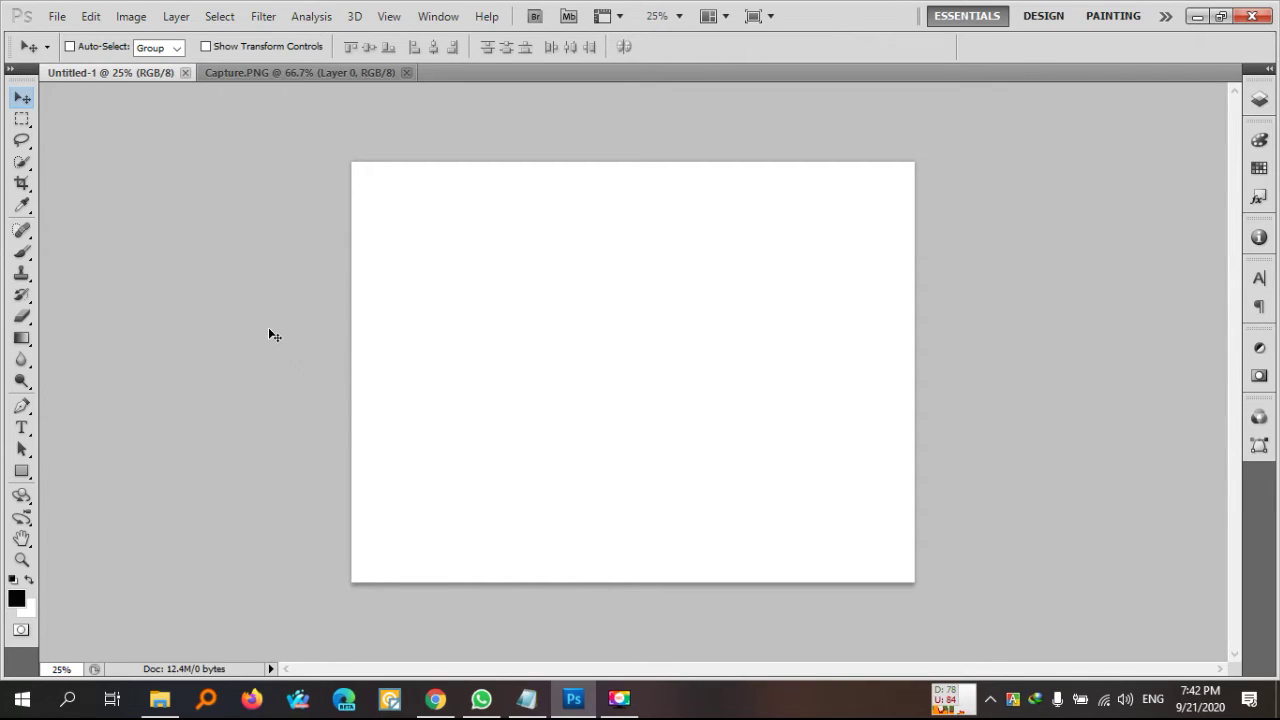
{"action": "left_click", "coordinate": [57, 17]}
{"action": "left_click", "coordinate": [518, 199]}
{"action": "left_click", "coordinate": [57, 18]}
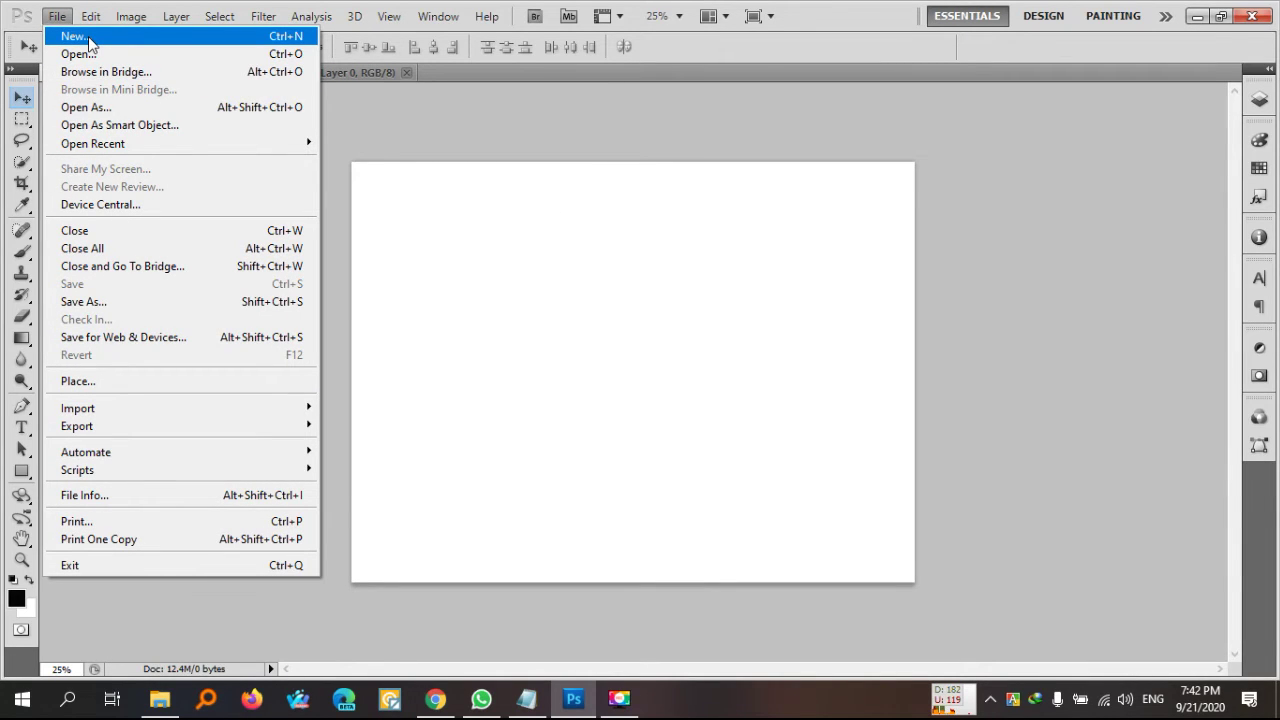
{"action": "left_click", "coordinate": [815, 295]}
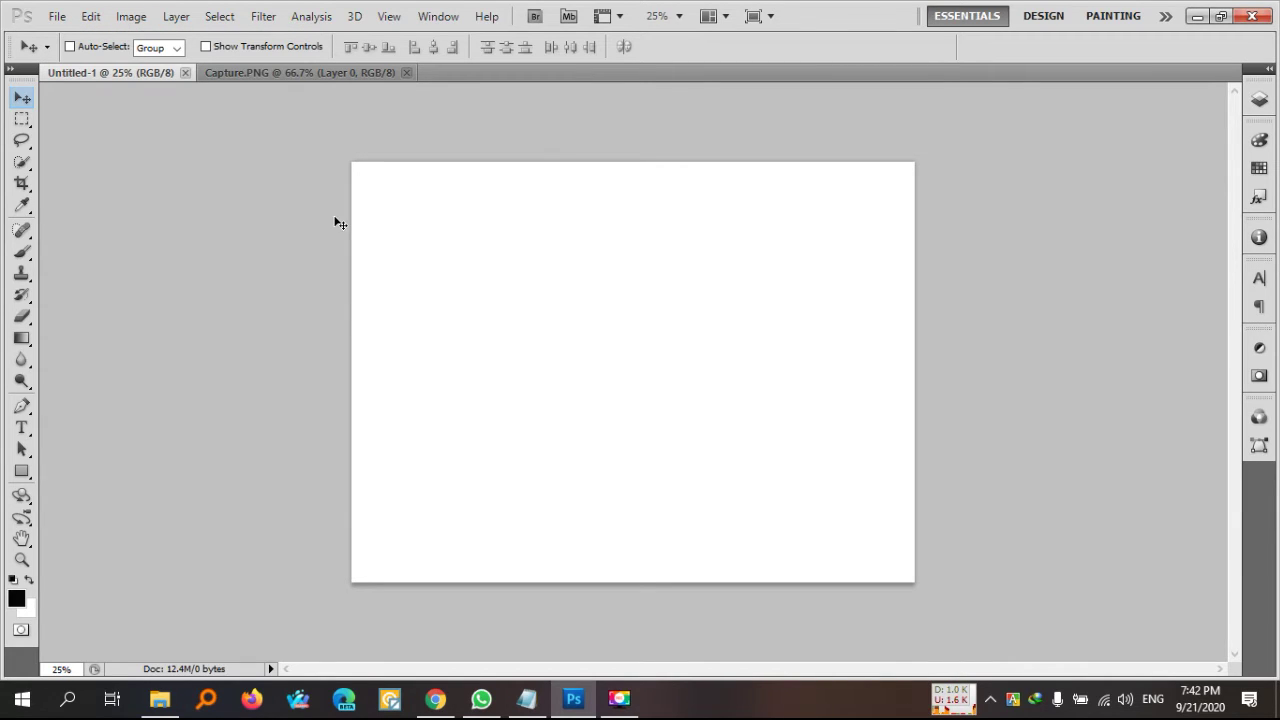
{"action": "left_click", "coordinate": [57, 16]}
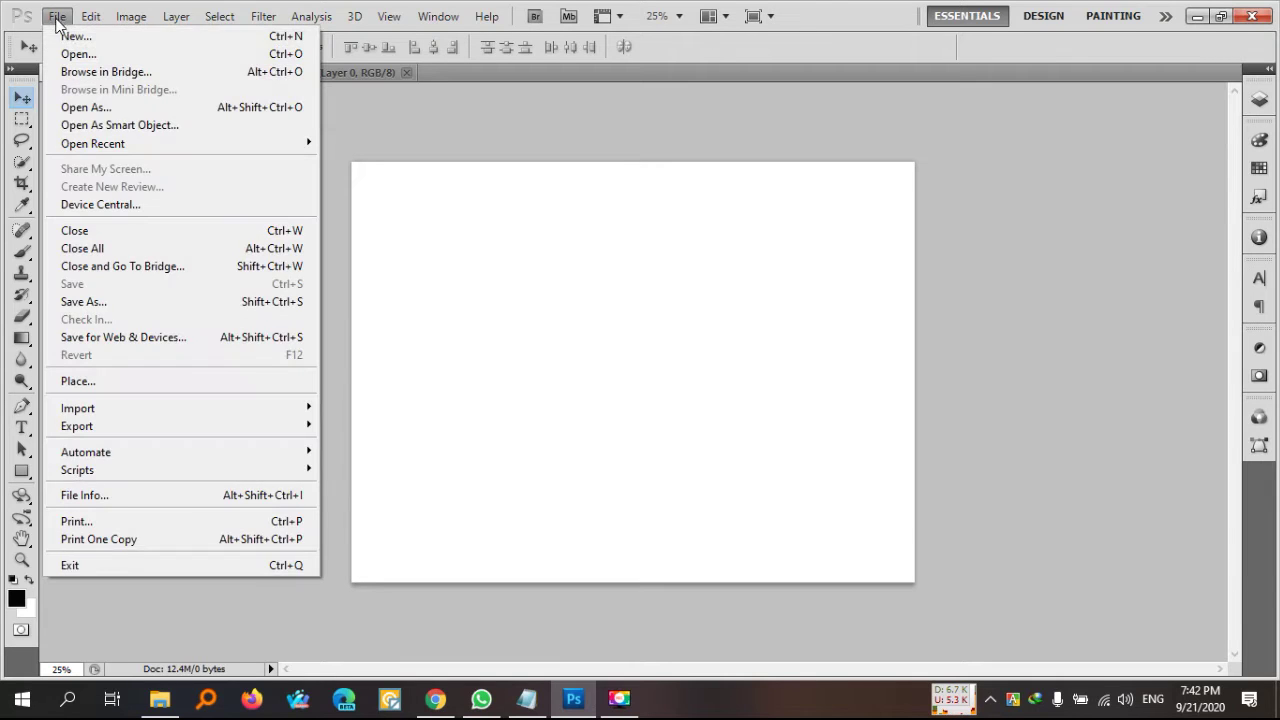
{"action": "left_click", "coordinate": [83, 33]}
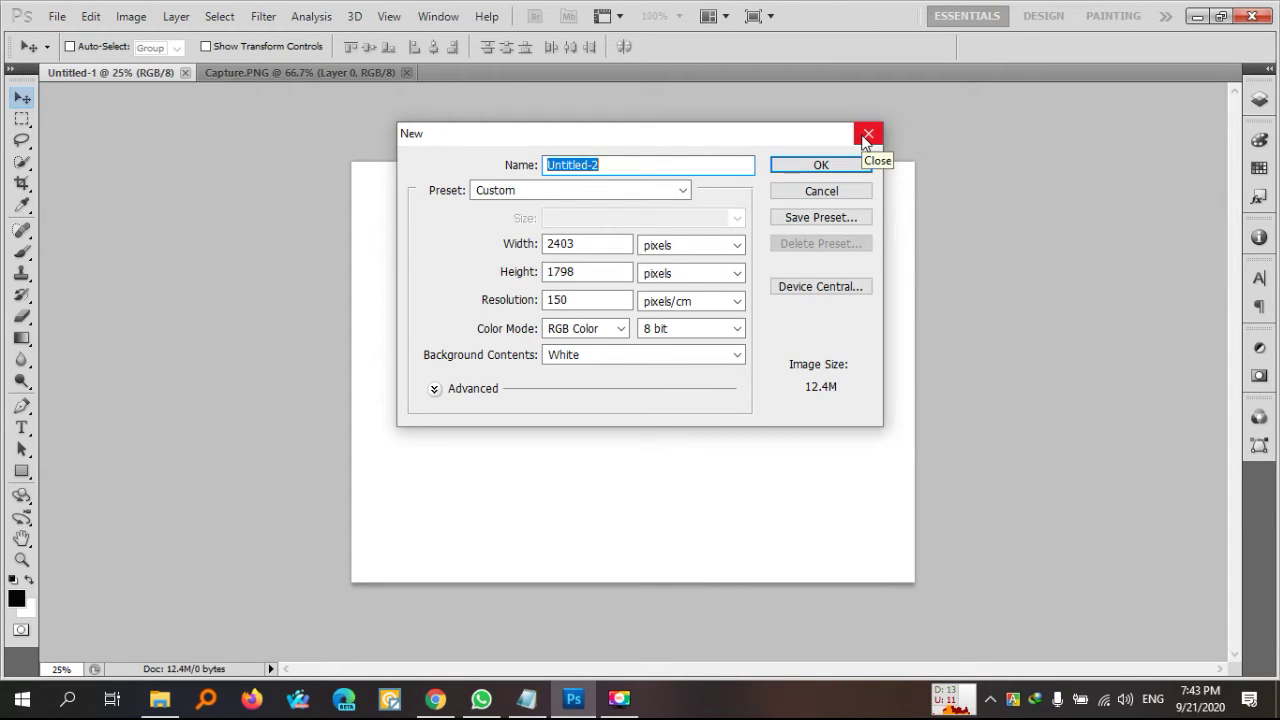
{"action": "left_click", "coordinate": [867, 135]}
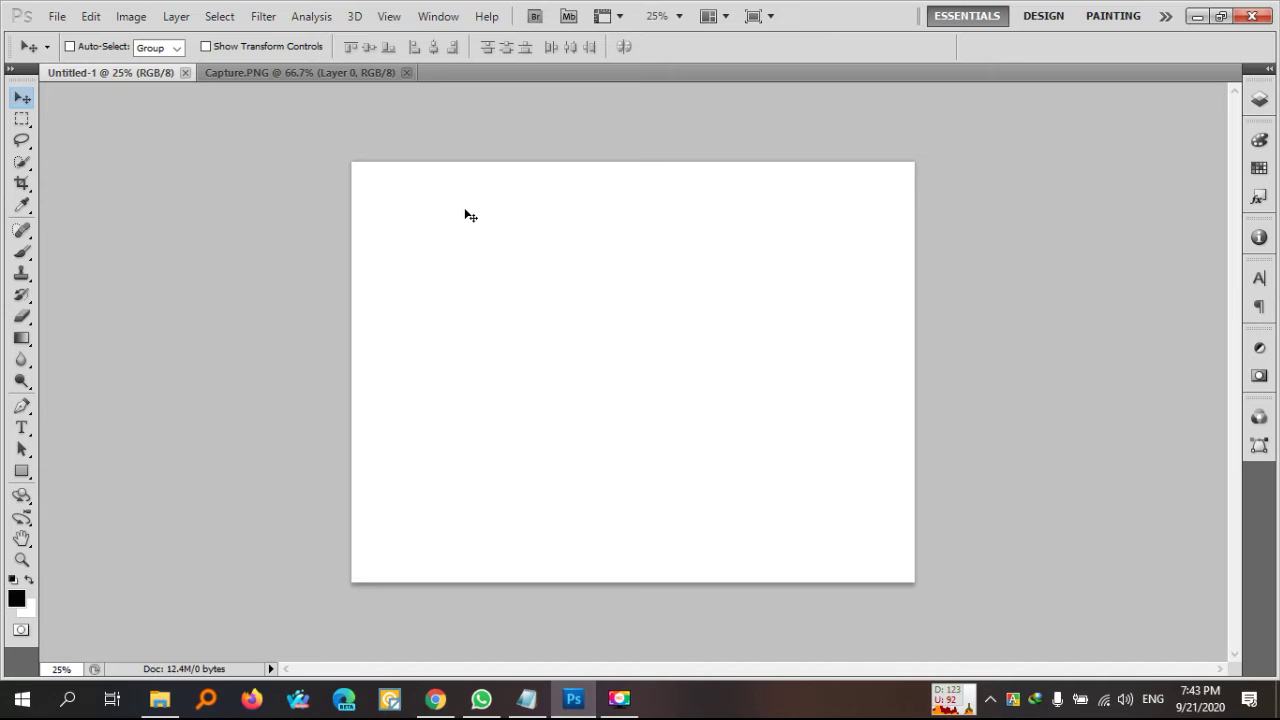
Step: Drag the Capture.PNG photo onto the Untitled-1 canvas, slightly left of centre
{"action": "left_click", "coordinate": [299, 73]}
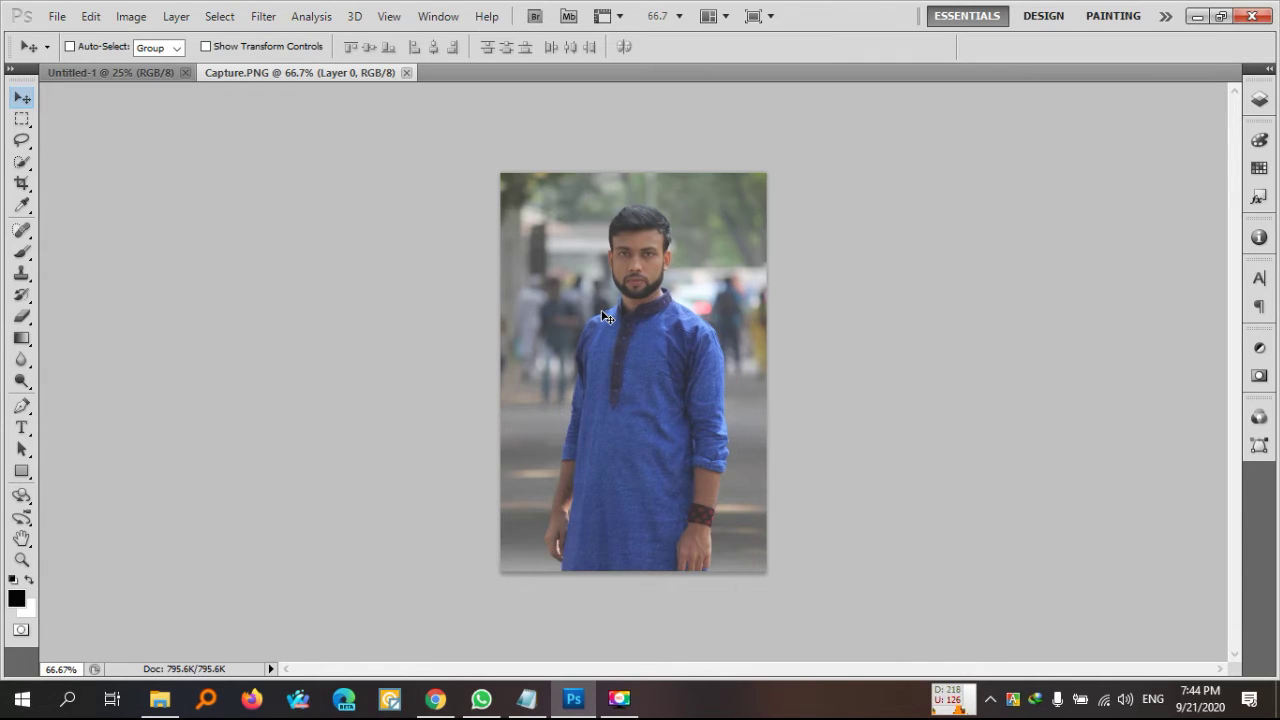
{"action": "left_click_drag", "start_coordinate": [607, 317], "coordinate": [95, 77]}
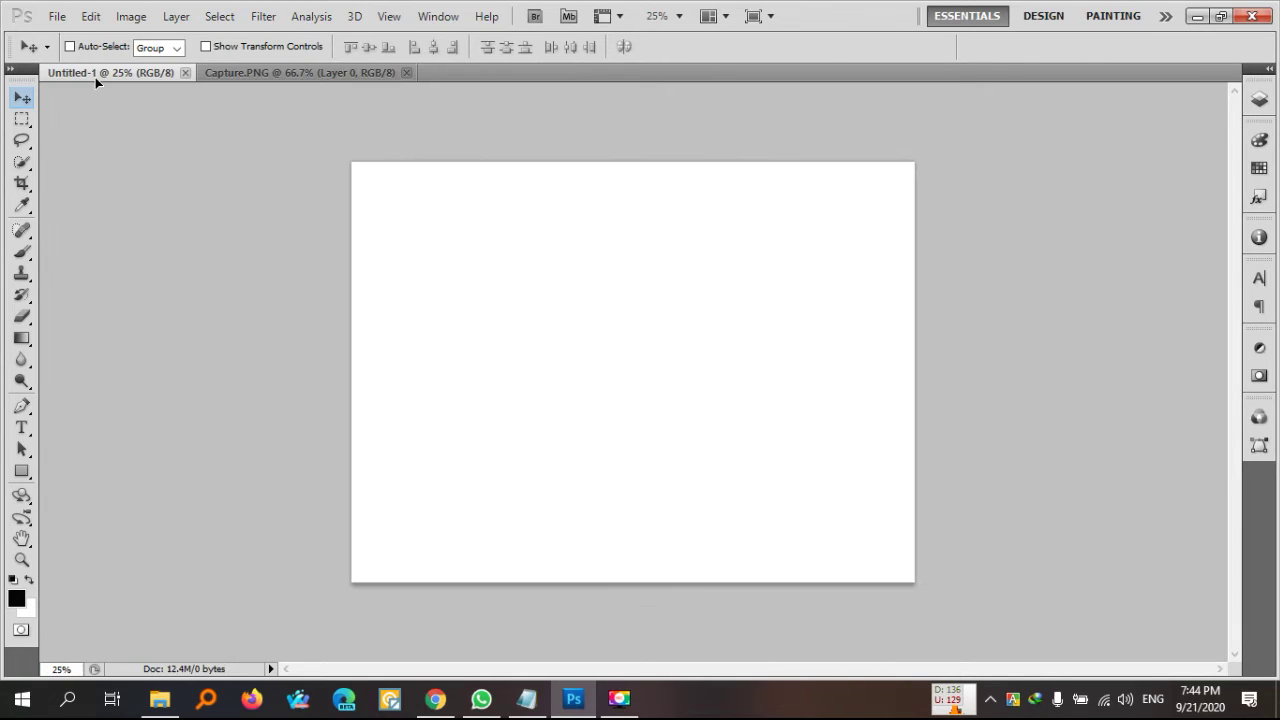
{"action": "left_click_drag", "start_coordinate": [95, 77], "coordinate": [638, 364]}
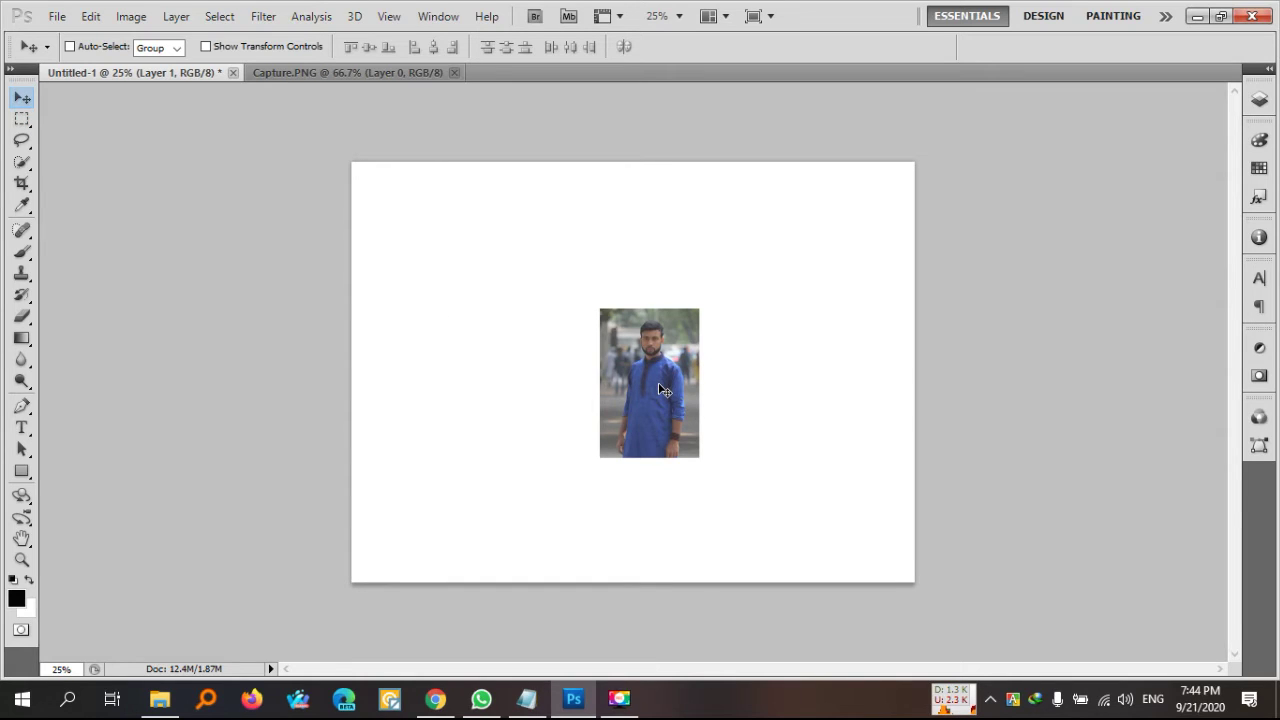
{"action": "mouse_move", "coordinate": [662, 390]}
{"action": "left_mouse_down"}
{"action": "mouse_move", "coordinate": [587, 462]}
{"action": "mouse_move", "coordinate": [839, 406]}
{"action": "mouse_move", "coordinate": [578, 391]}
{"action": "mouse_move", "coordinate": [688, 353]}
{"action": "mouse_move", "coordinate": [618, 348]}
{"action": "mouse_move", "coordinate": [714, 337]}
{"action": "mouse_move", "coordinate": [594, 380]}
{"action": "left_mouse_up"}
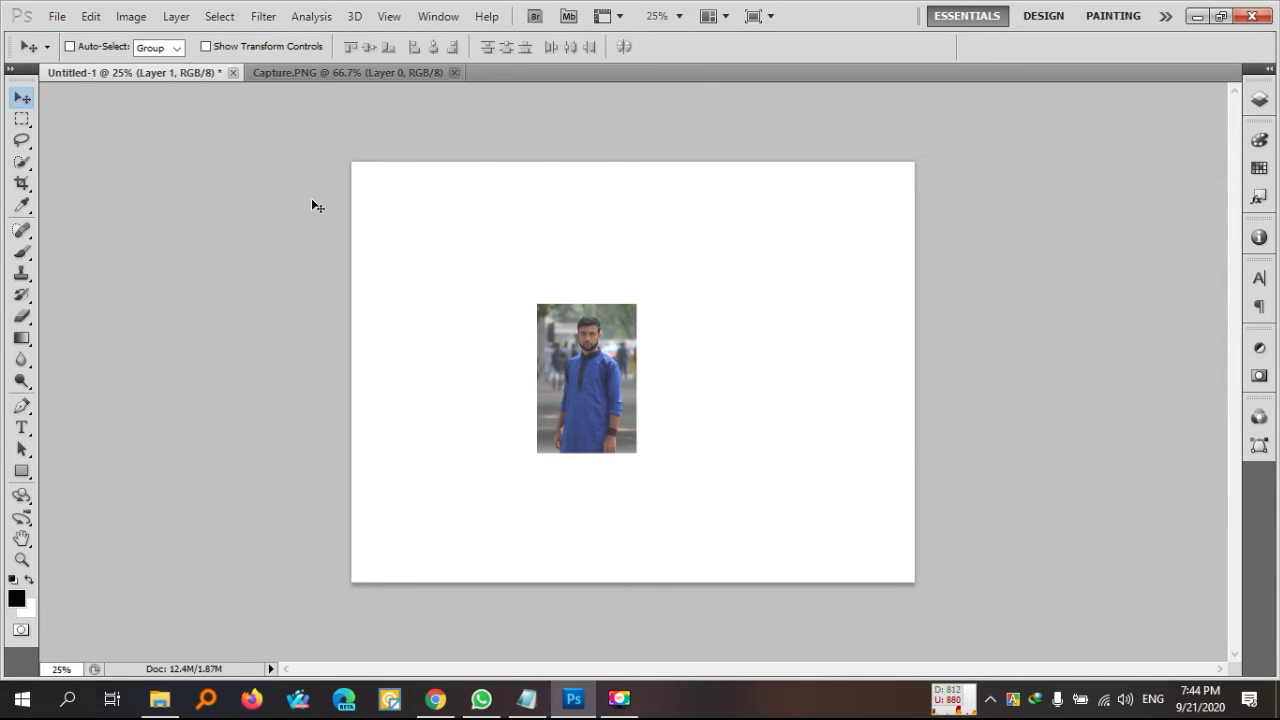
{"action": "left_click", "coordinate": [22, 427]}
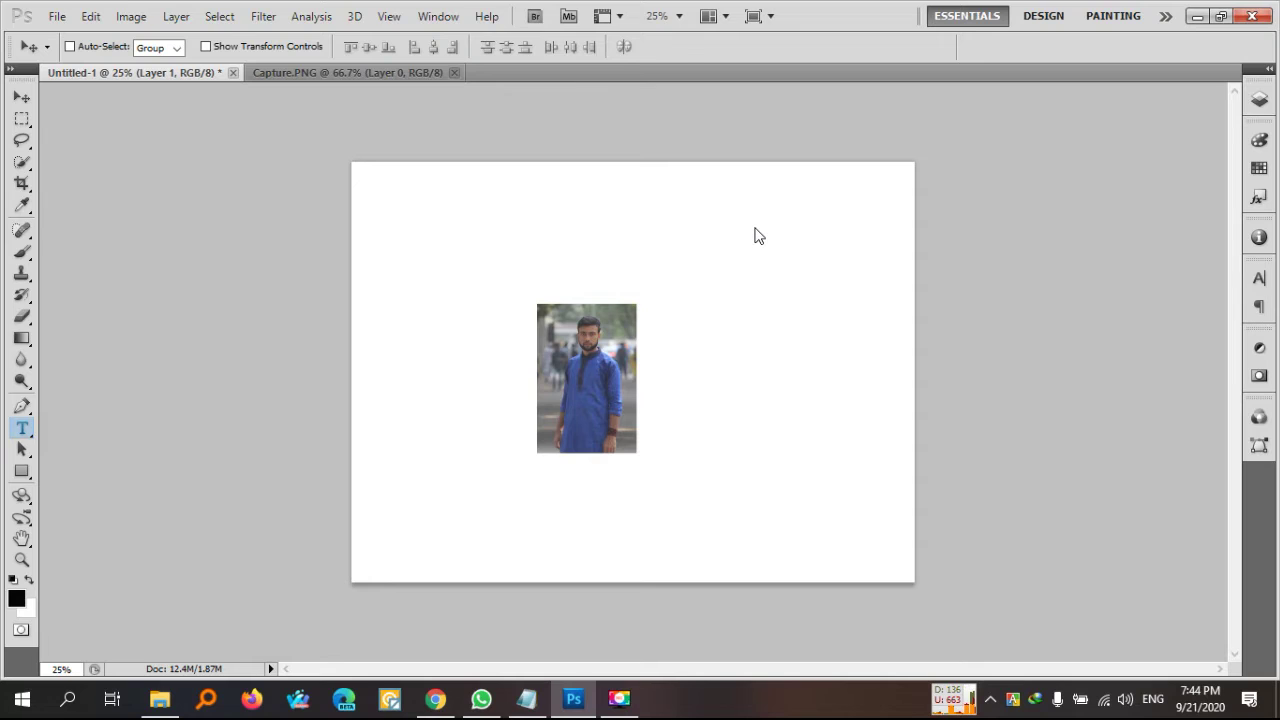
Step: Type AKASH near the top, scale it up about eightfold, and place it above the photo
{"action": "key", "text": "t"}
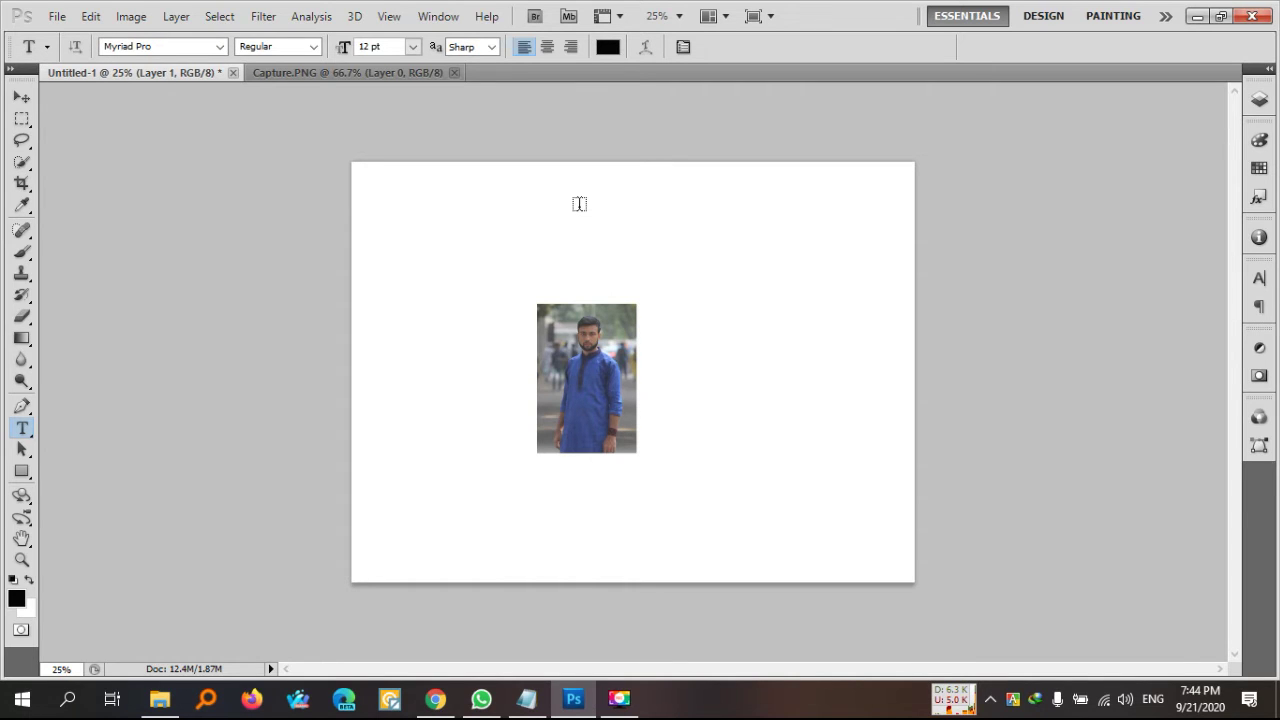
{"action": "left_click", "coordinate": [579, 204]}
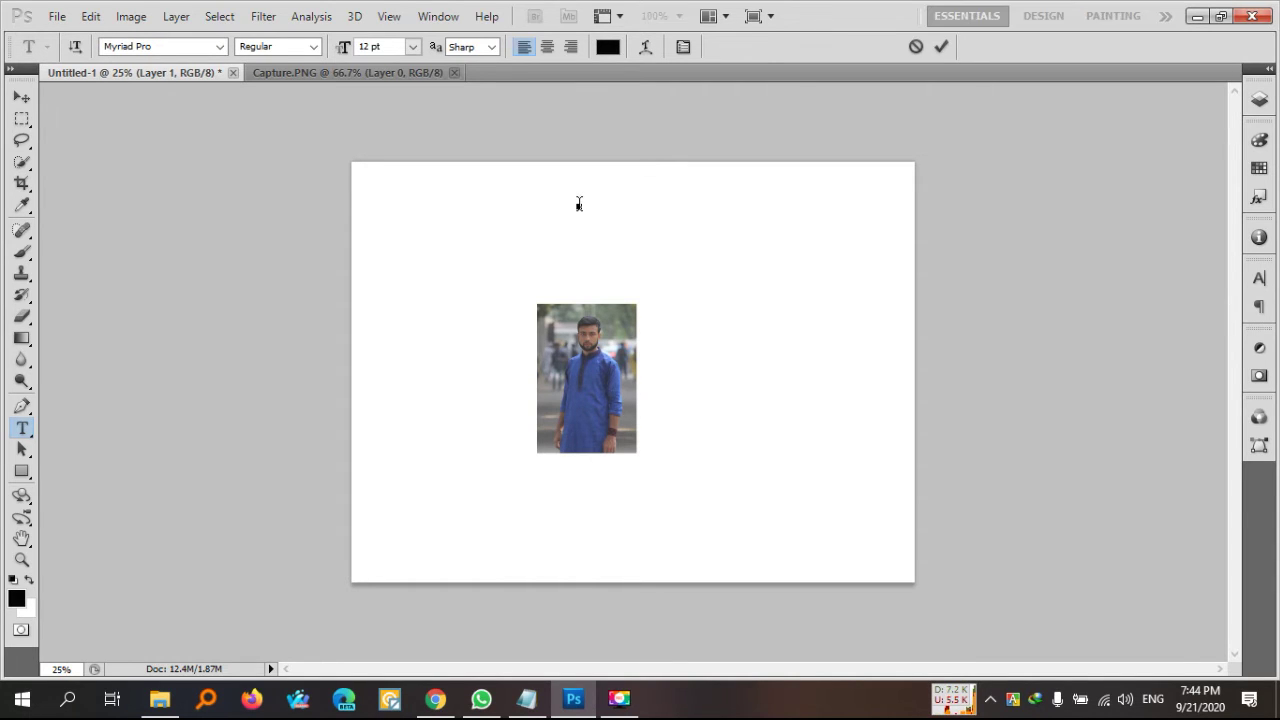
{"action": "type", "text": "A"}
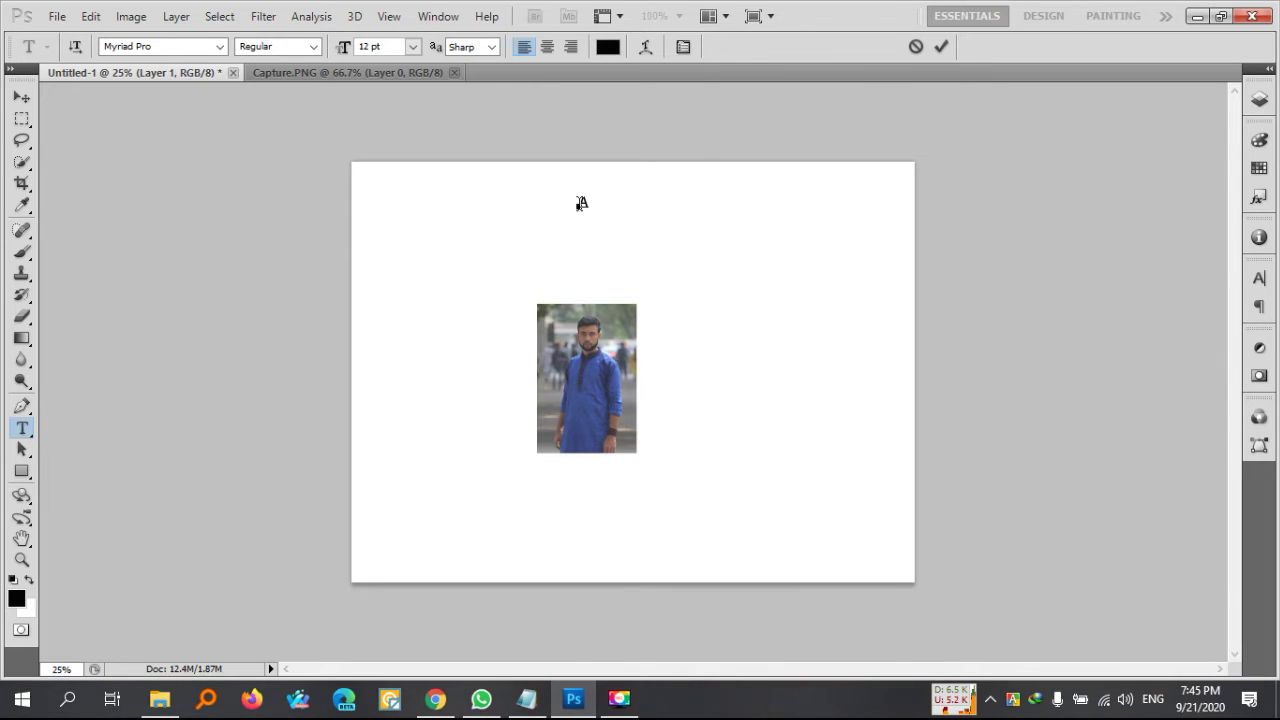
{"action": "type", "text": "KASH"}
{"action": "left_click", "coordinate": [21, 97]}
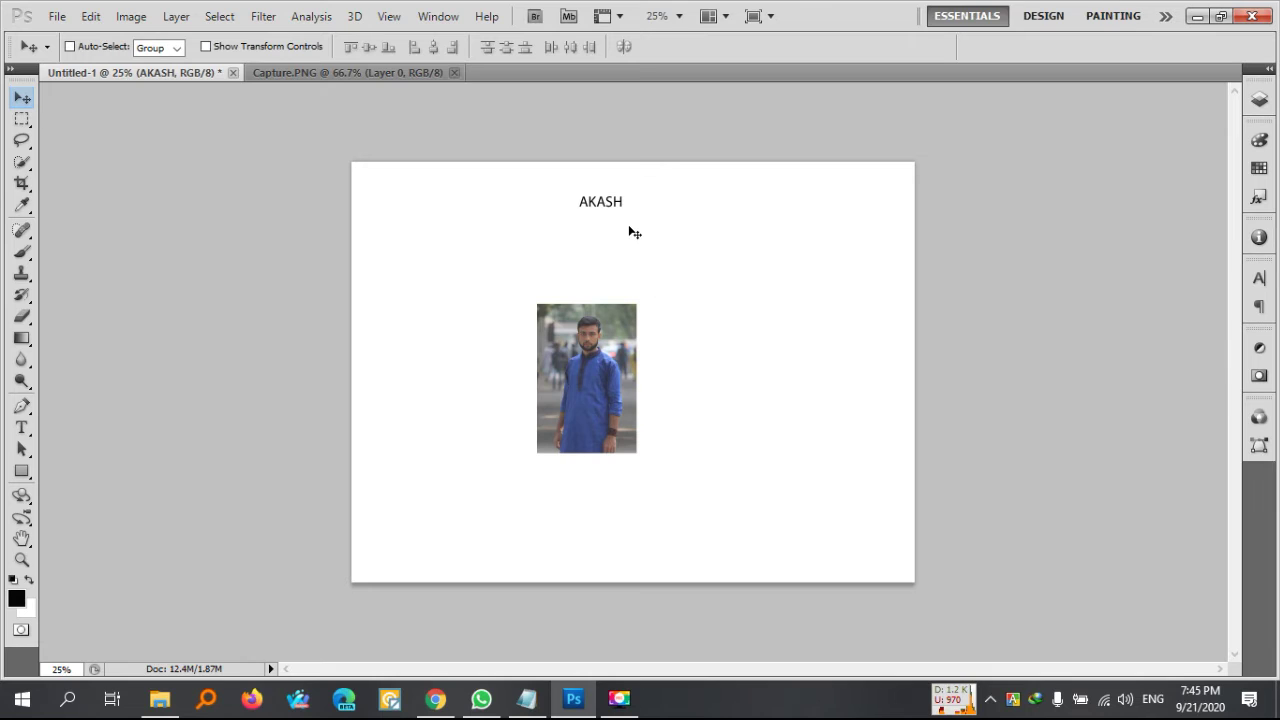
{"action": "key", "text": "ctrl+t"}
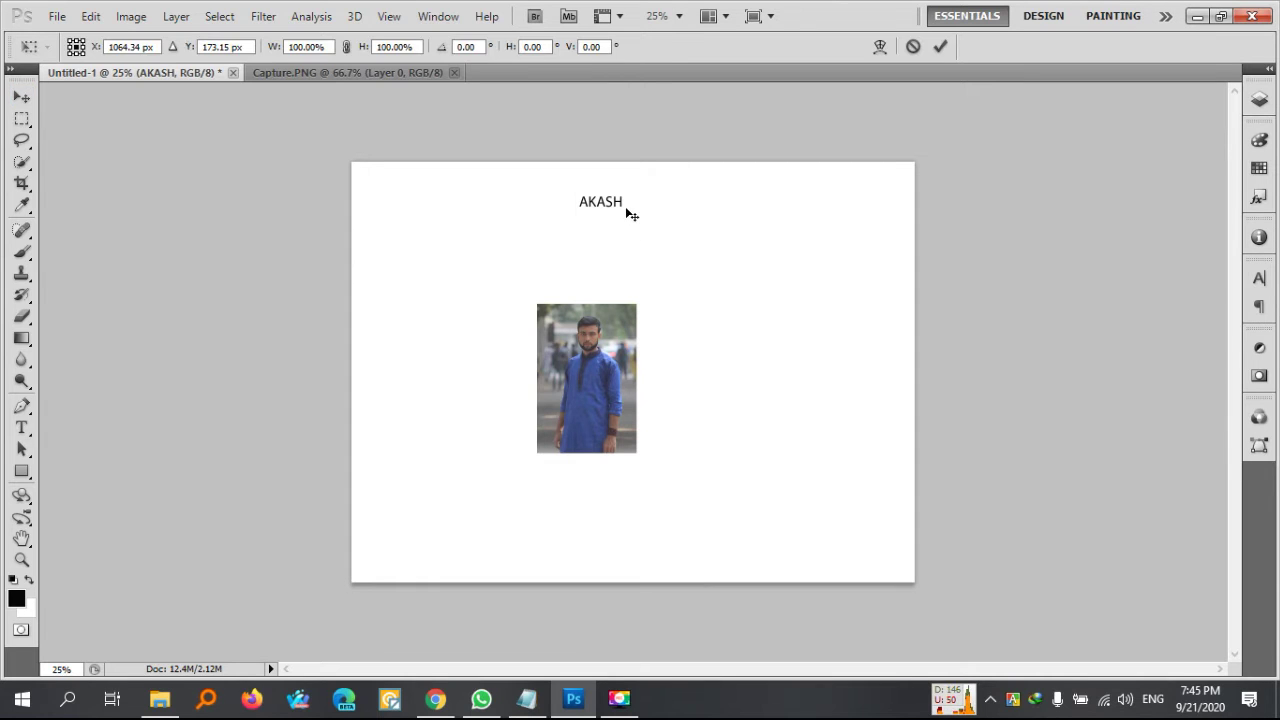
{"action": "left_click_drag", "start_coordinate": [630, 211], "coordinate": [761, 299]}
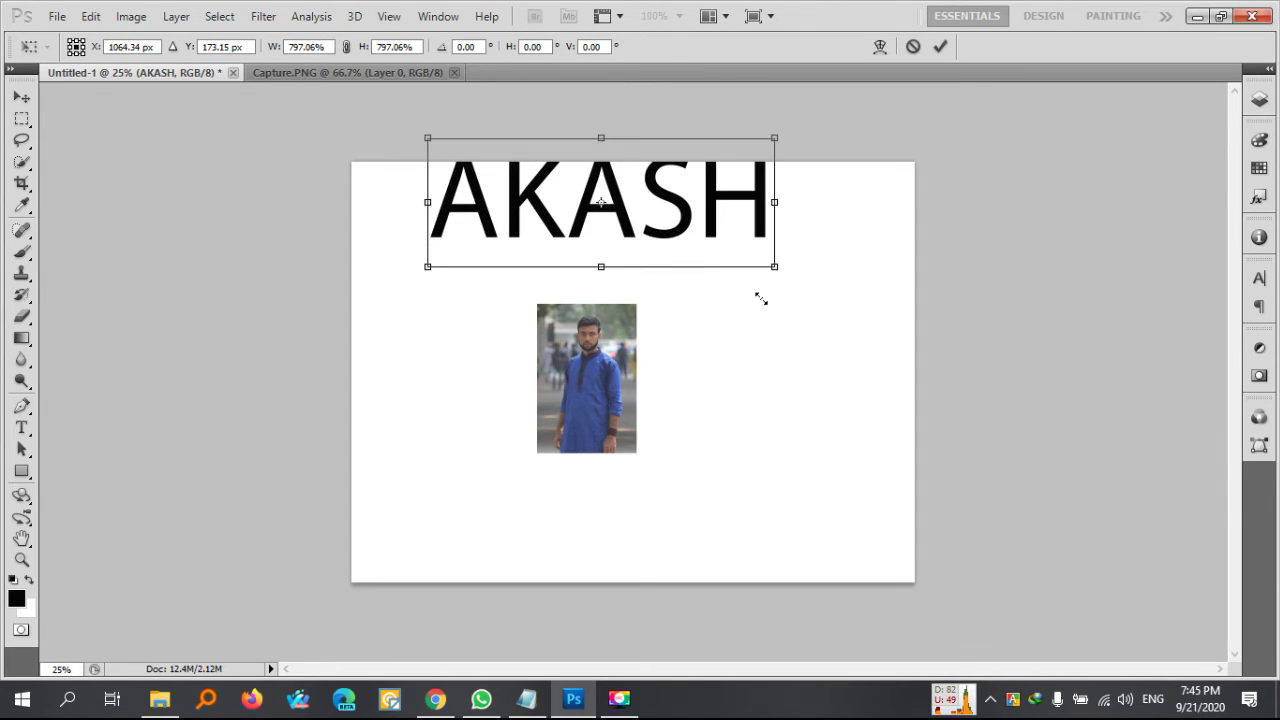
{"action": "left_click_drag", "start_coordinate": [682, 224], "coordinate": [752, 318]}
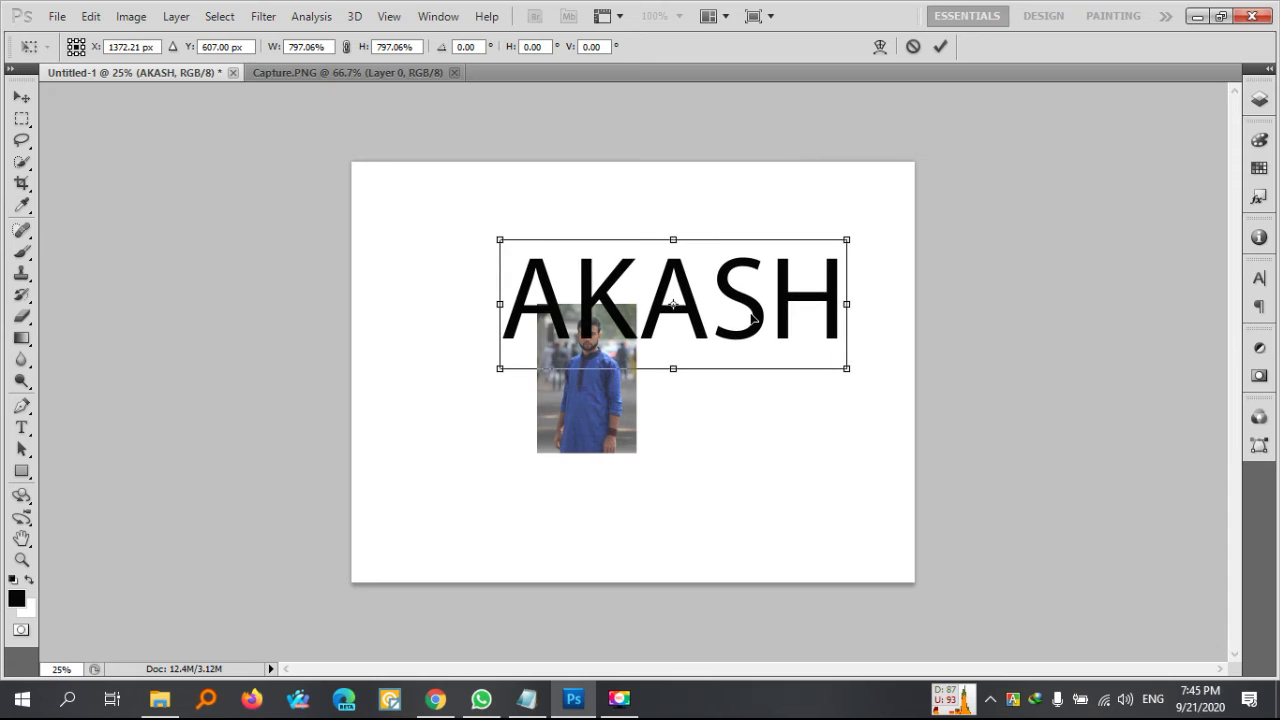
{"action": "key", "text": "Return"}
{"action": "mouse_move", "coordinate": [758, 320]}
{"action": "left_mouse_down"}
{"action": "mouse_move", "coordinate": [735, 265]}
{"action": "mouse_move", "coordinate": [702, 260]}
{"action": "left_mouse_up"}
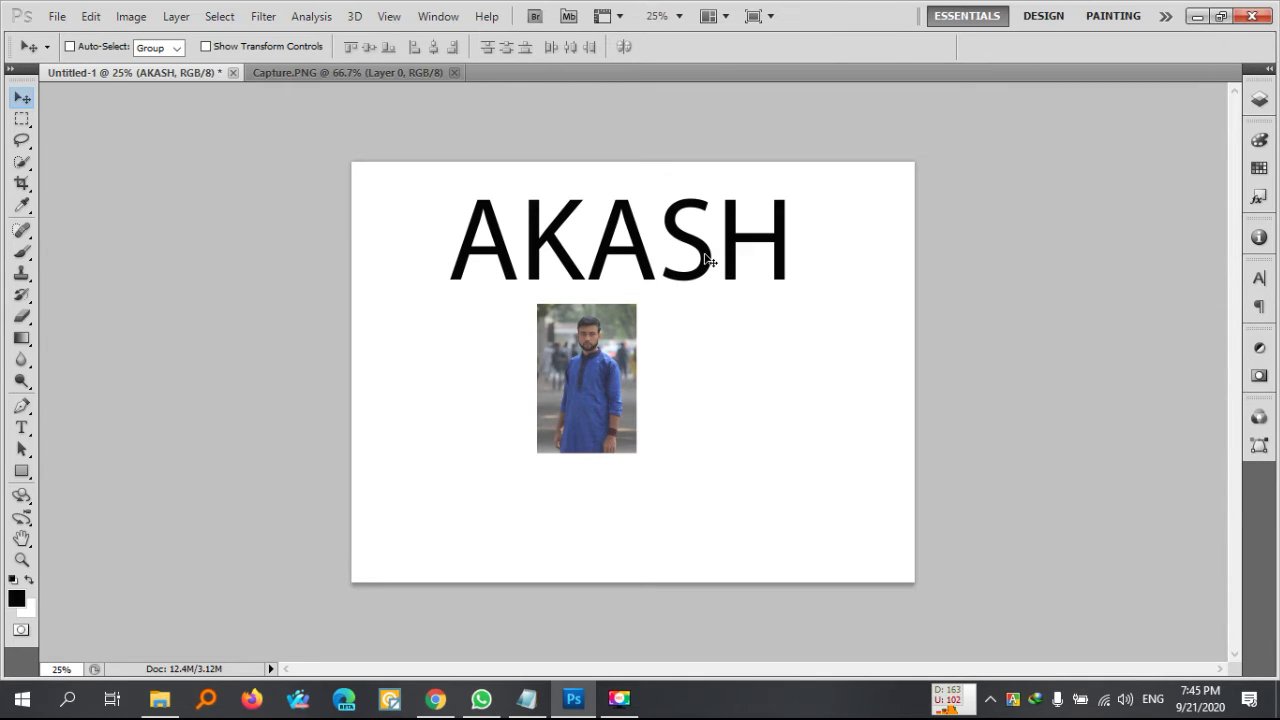
Step: Make the photo layer (Layer 1) active and move it down below the AKASH text
{"action": "mouse_move", "coordinate": [706, 260]}
{"action": "left_mouse_down"}
{"action": "mouse_move", "coordinate": [803, 465]}
{"action": "mouse_move", "coordinate": [657, 251]}
{"action": "mouse_move", "coordinate": [643, 257]}
{"action": "mouse_move", "coordinate": [786, 534]}
{"action": "mouse_move", "coordinate": [531, 480]}
{"action": "mouse_move", "coordinate": [737, 429]}
{"action": "mouse_move", "coordinate": [900, 366]}
{"action": "mouse_move", "coordinate": [606, 263]}
{"action": "mouse_move", "coordinate": [745, 399]}
{"action": "mouse_move", "coordinate": [890, 354]}
{"action": "mouse_move", "coordinate": [829, 300]}
{"action": "left_mouse_up"}
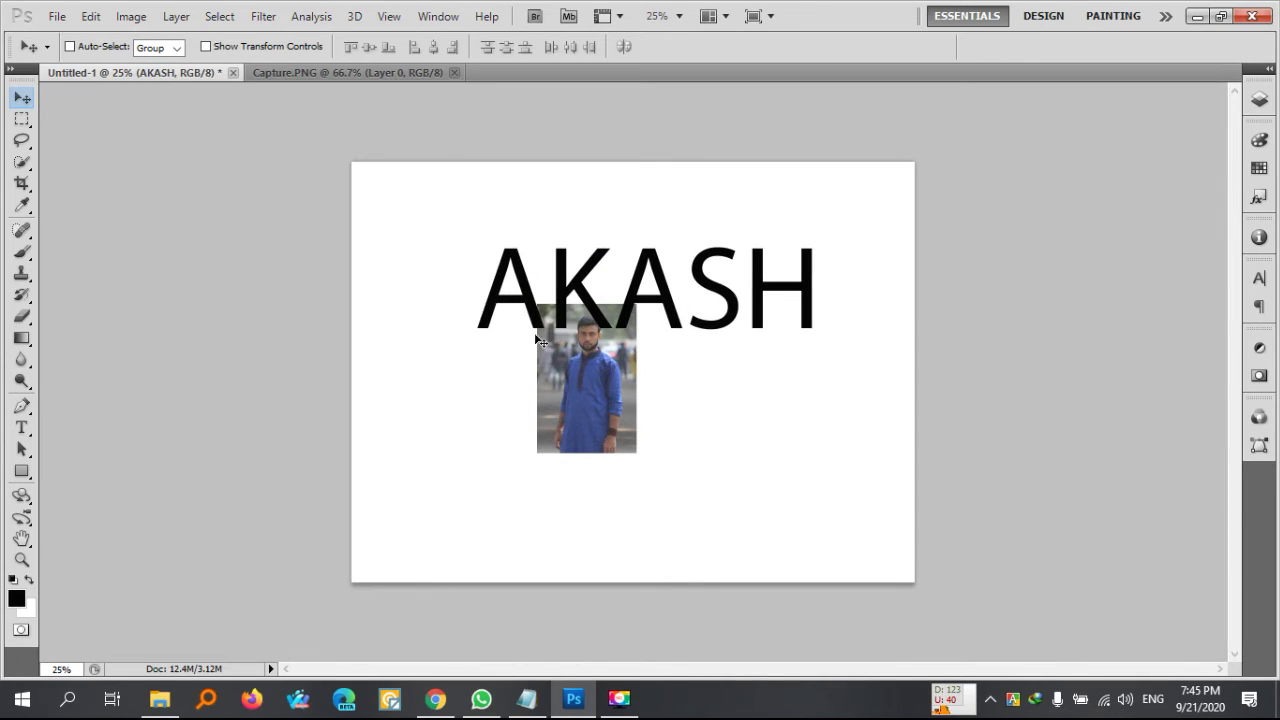
{"action": "right_click", "coordinate": [668, 310]}
{"action": "left_click", "coordinate": [713, 396]}
{"action": "right_click", "coordinate": [575, 372]}
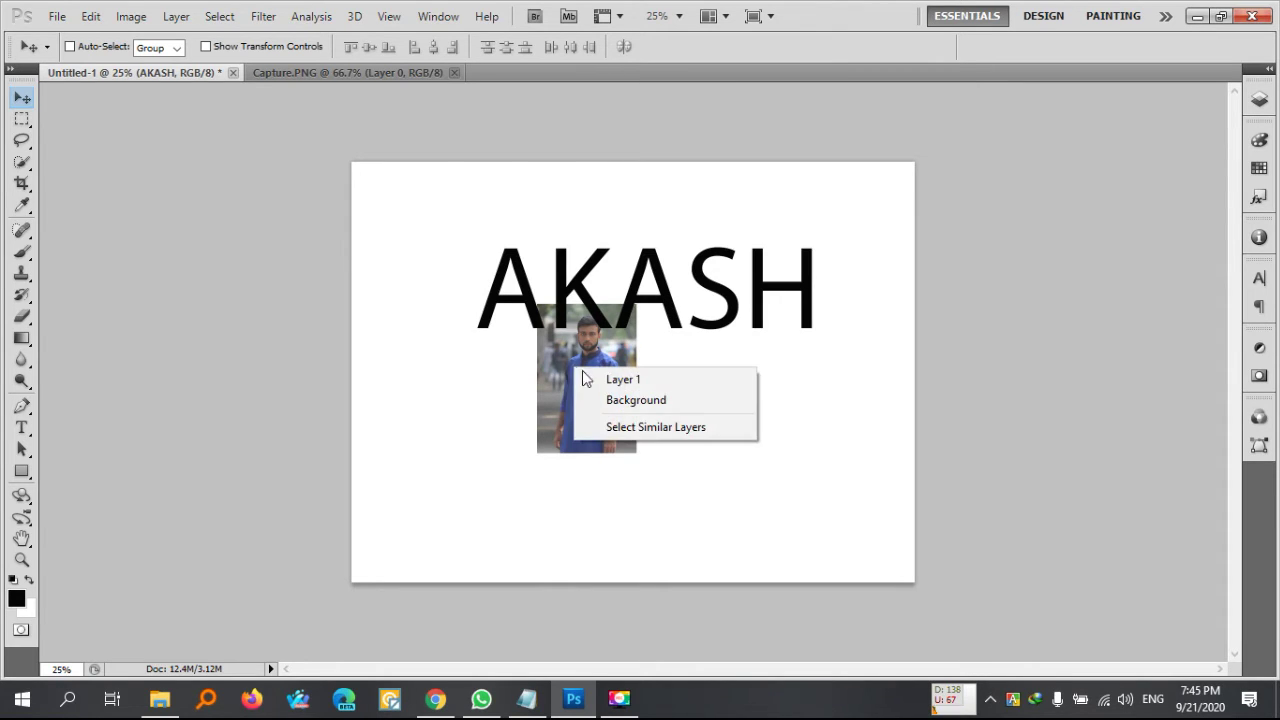
{"action": "right_click", "coordinate": [560, 365]}
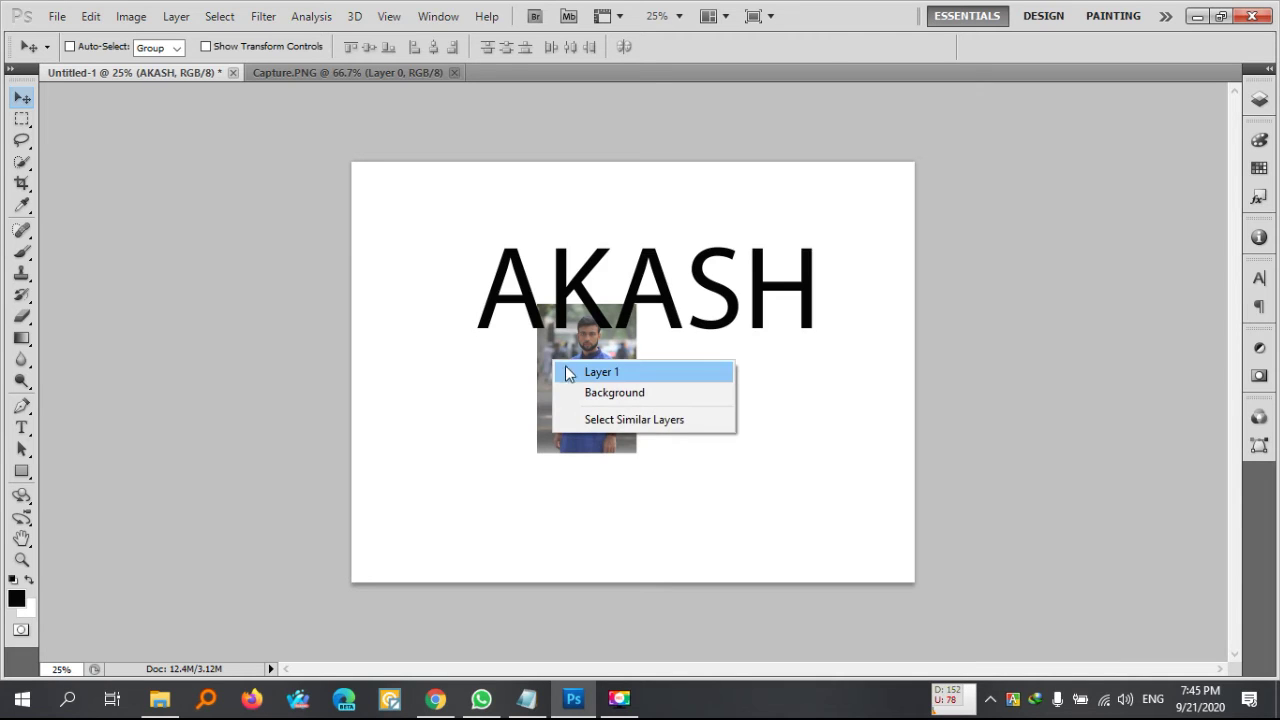
{"action": "left_click", "coordinate": [541, 411]}
{"action": "right_click", "coordinate": [612, 381]}
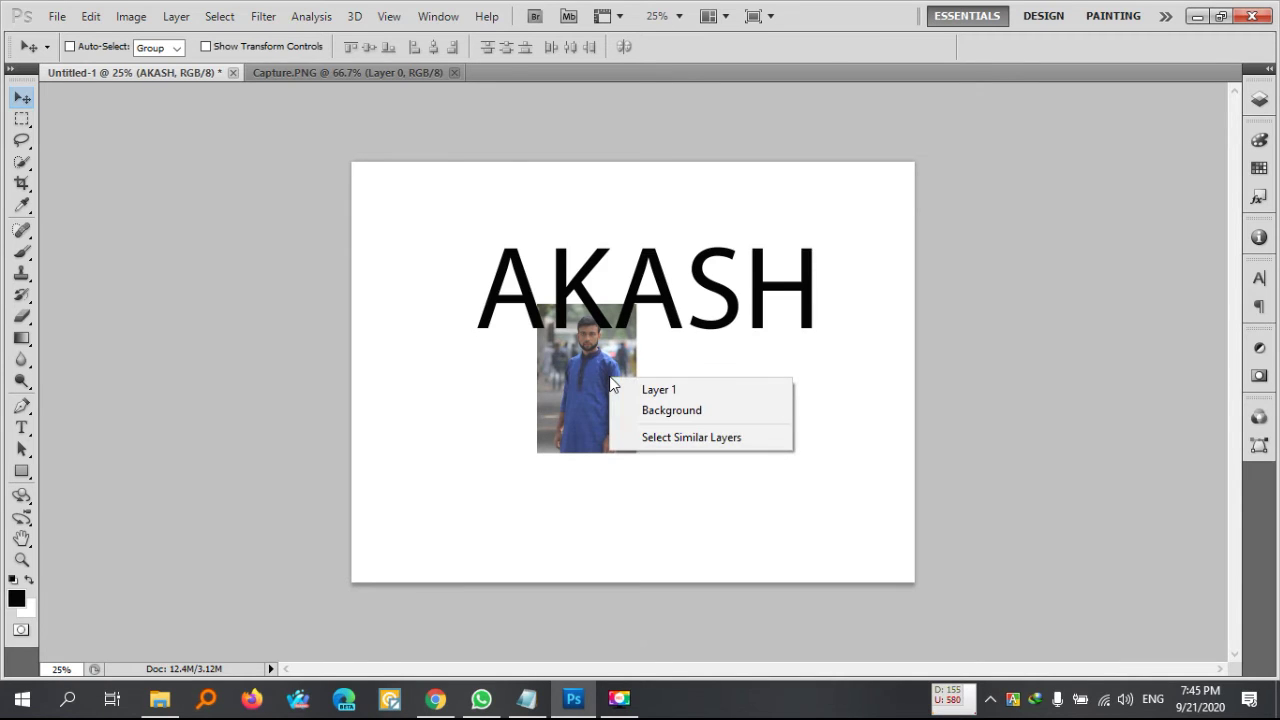
{"action": "right_click", "coordinate": [577, 379]}
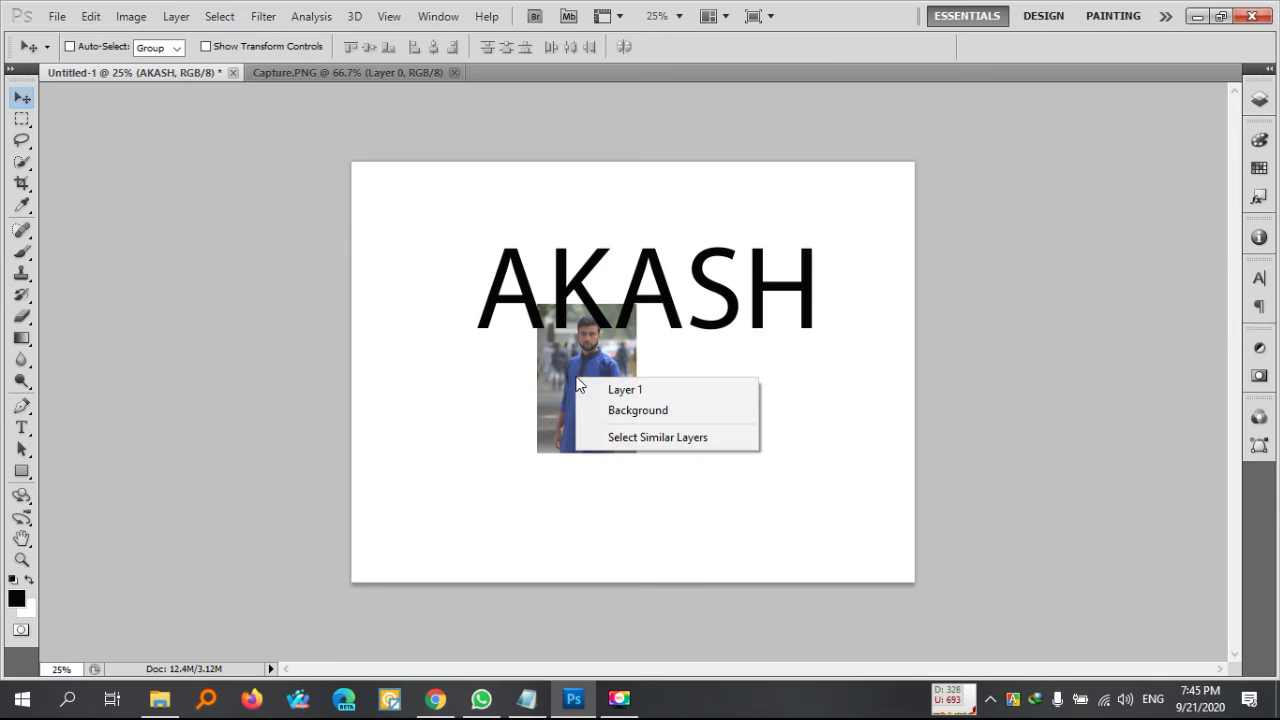
{"action": "left_click", "coordinate": [645, 390]}
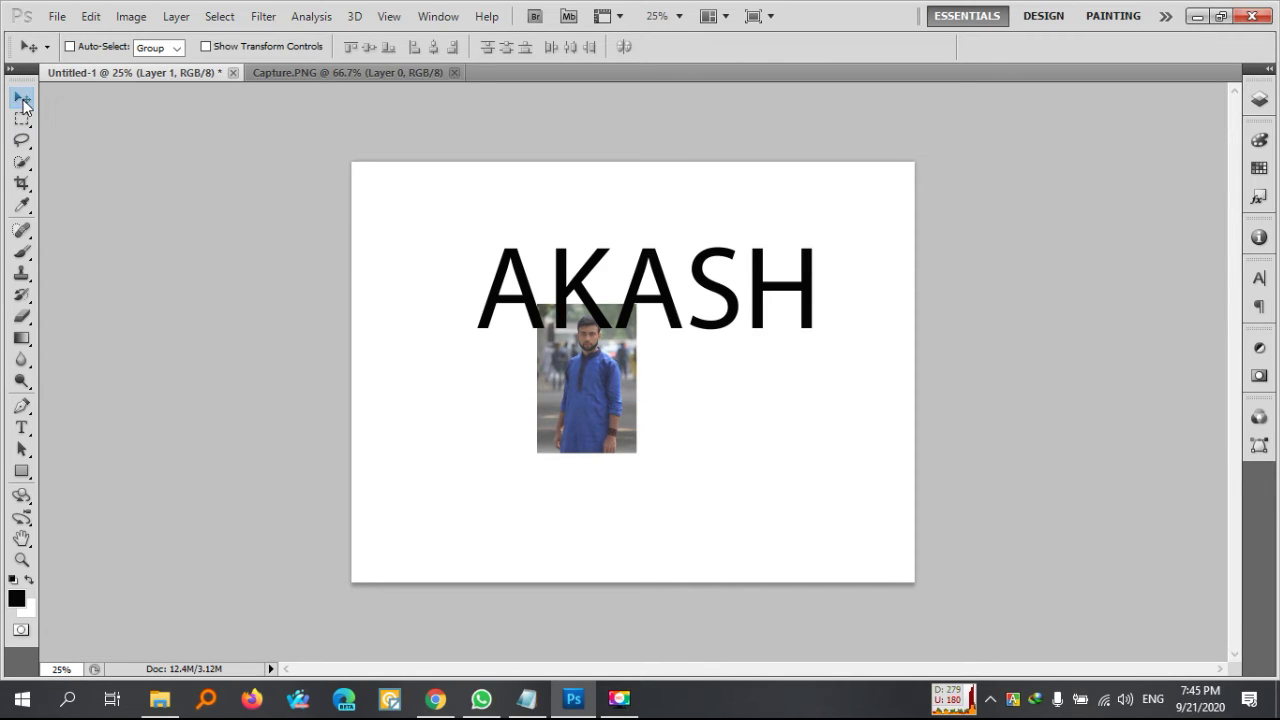
{"action": "mouse_move", "coordinate": [590, 398]}
{"action": "left_mouse_down"}
{"action": "mouse_move", "coordinate": [703, 467]}
{"action": "mouse_move", "coordinate": [465, 438]}
{"action": "mouse_move", "coordinate": [530, 475]}
{"action": "left_mouse_up"}
{"action": "mouse_move", "coordinate": [619, 465]}
{"action": "left_mouse_down"}
{"action": "mouse_move", "coordinate": [806, 436]}
{"action": "mouse_move", "coordinate": [522, 466]}
{"action": "mouse_move", "coordinate": [599, 473]}
{"action": "left_mouse_up"}
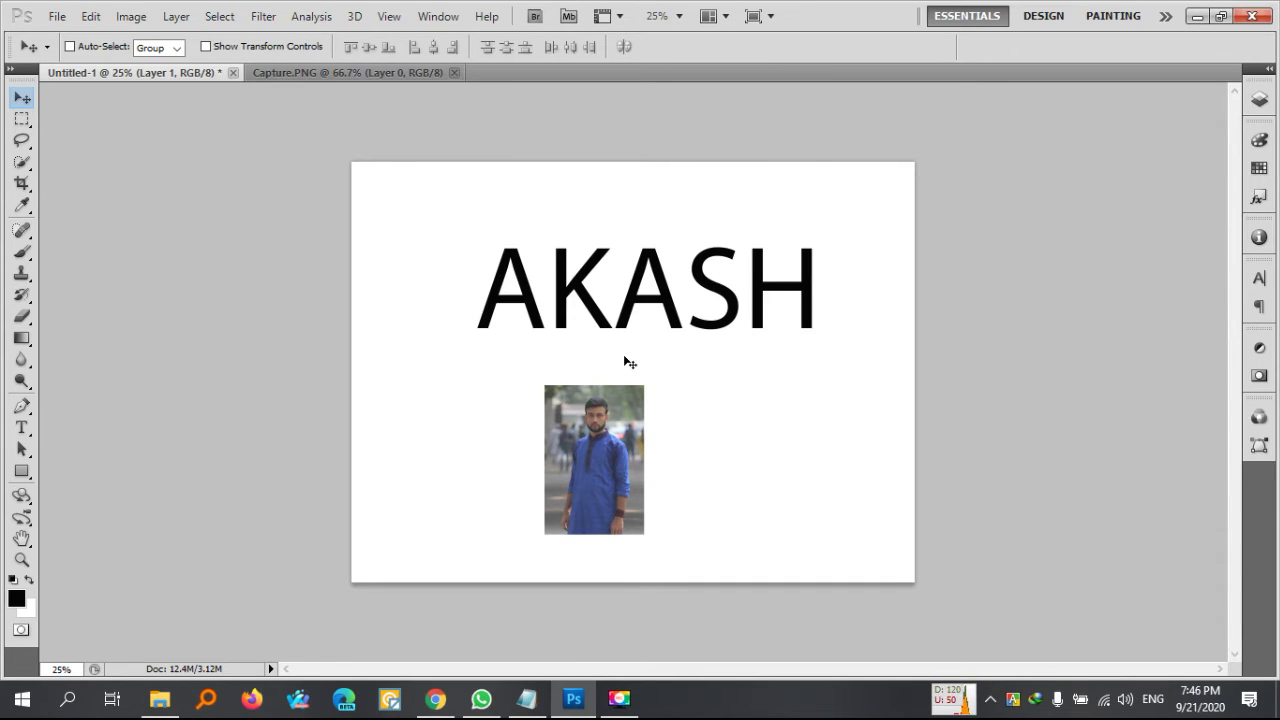
{"action": "right_click", "coordinate": [594, 424]}
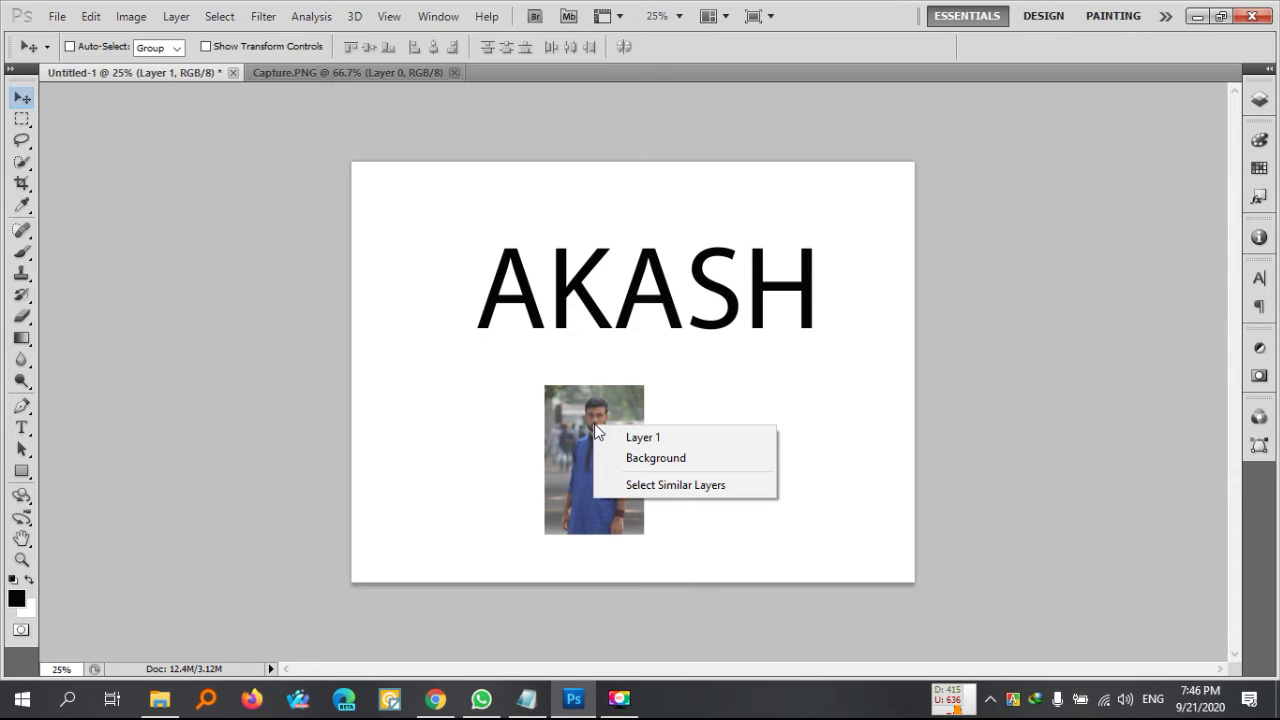
{"action": "left_click", "coordinate": [645, 439]}
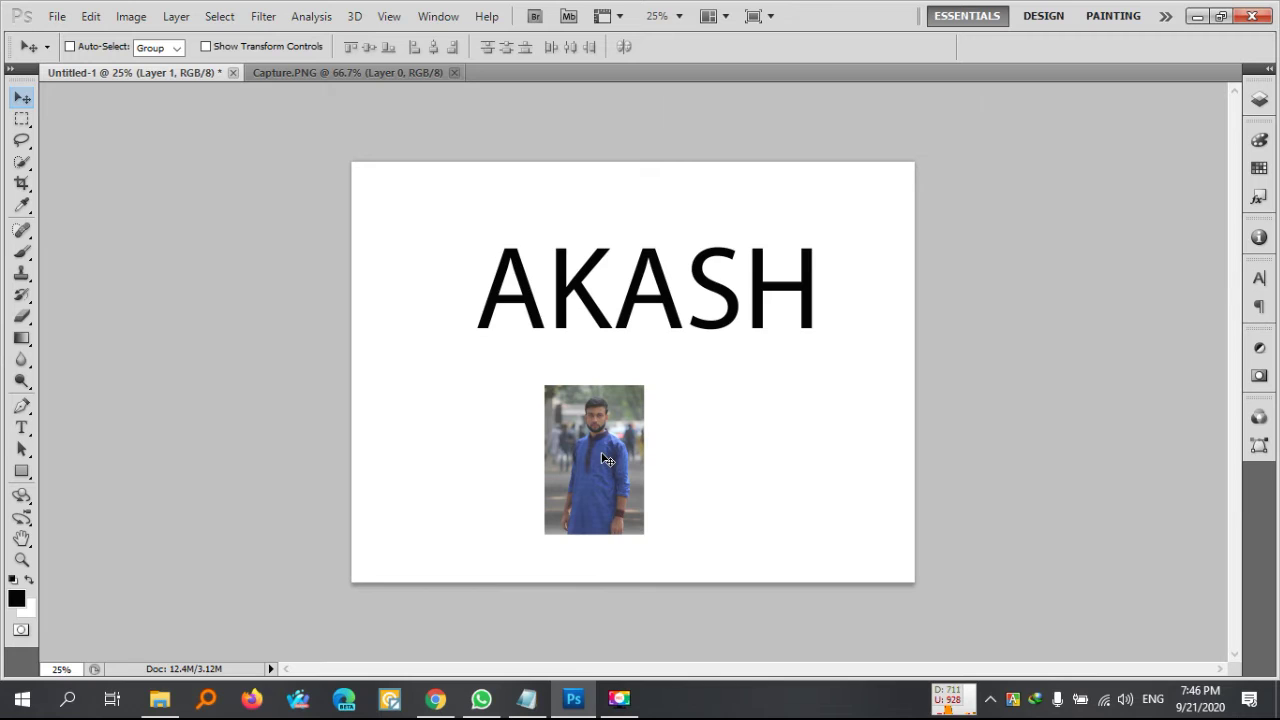
{"action": "left_click_drag", "start_coordinate": [603, 458], "coordinate": [680, 472]}
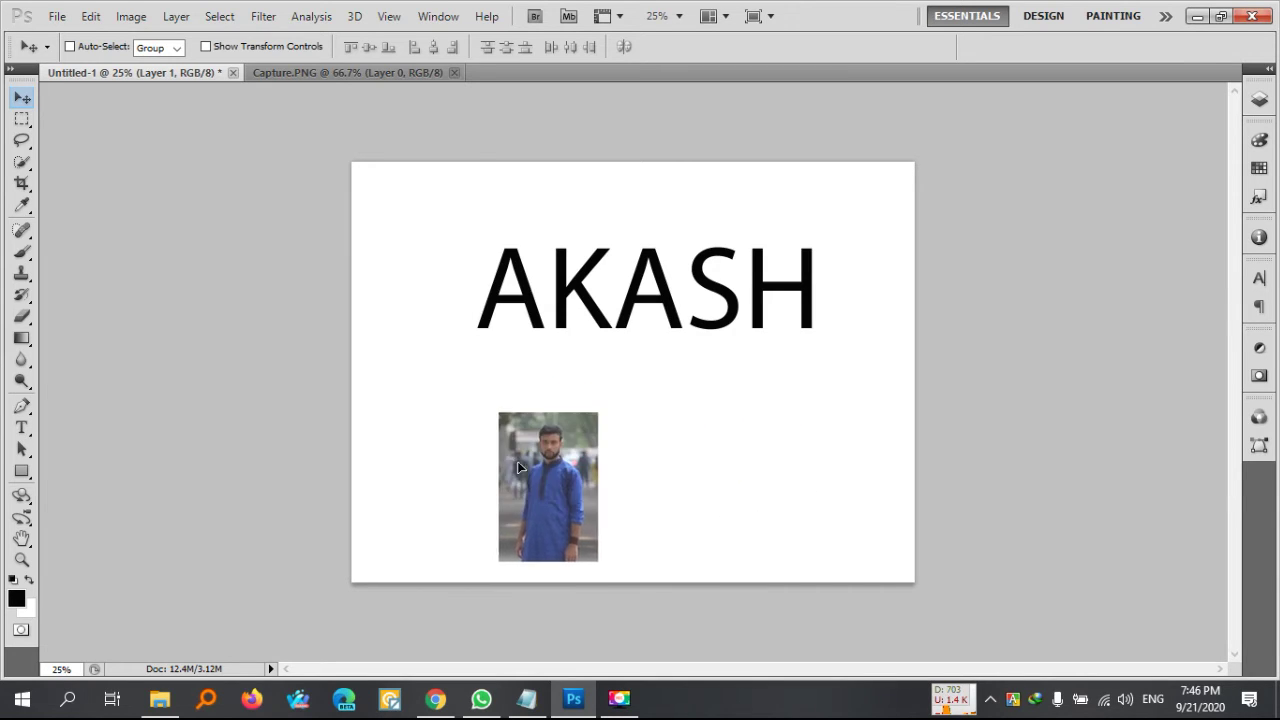
Step: Raise the AKASH text higher, then shift the photo up-left, centred beneath it
{"action": "right_click", "coordinate": [669, 304]}
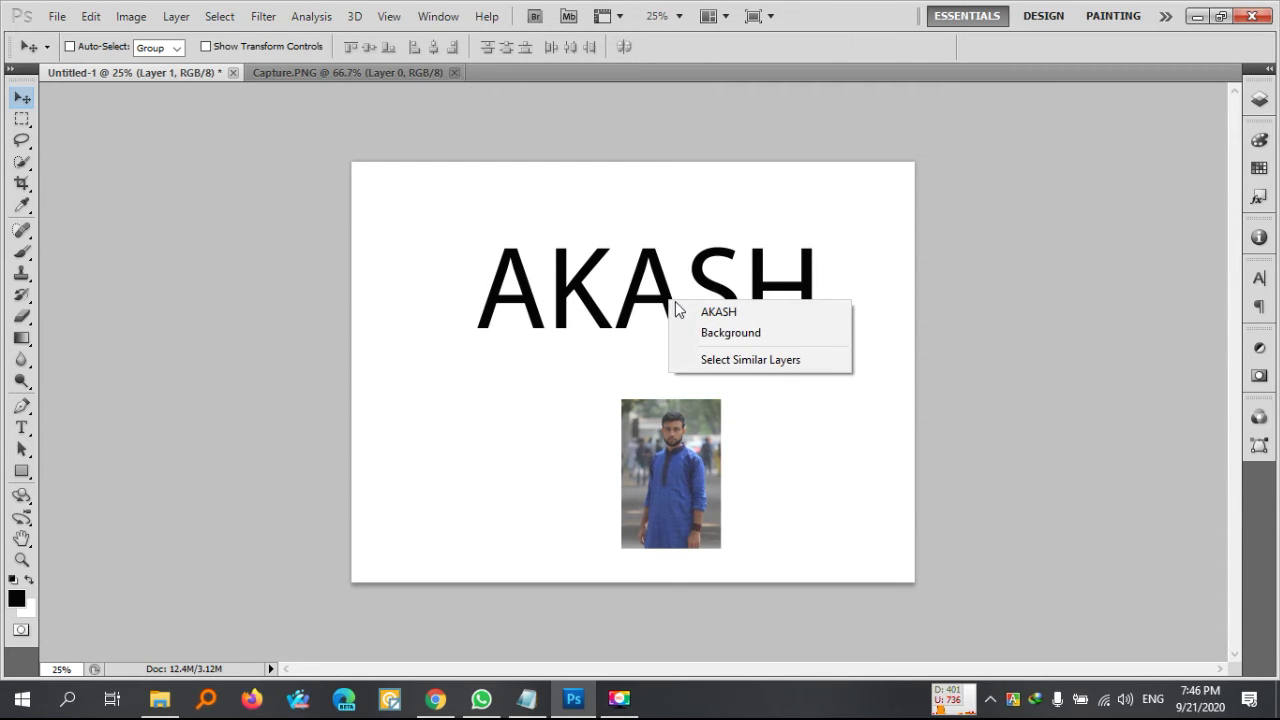
{"action": "left_click", "coordinate": [716, 312]}
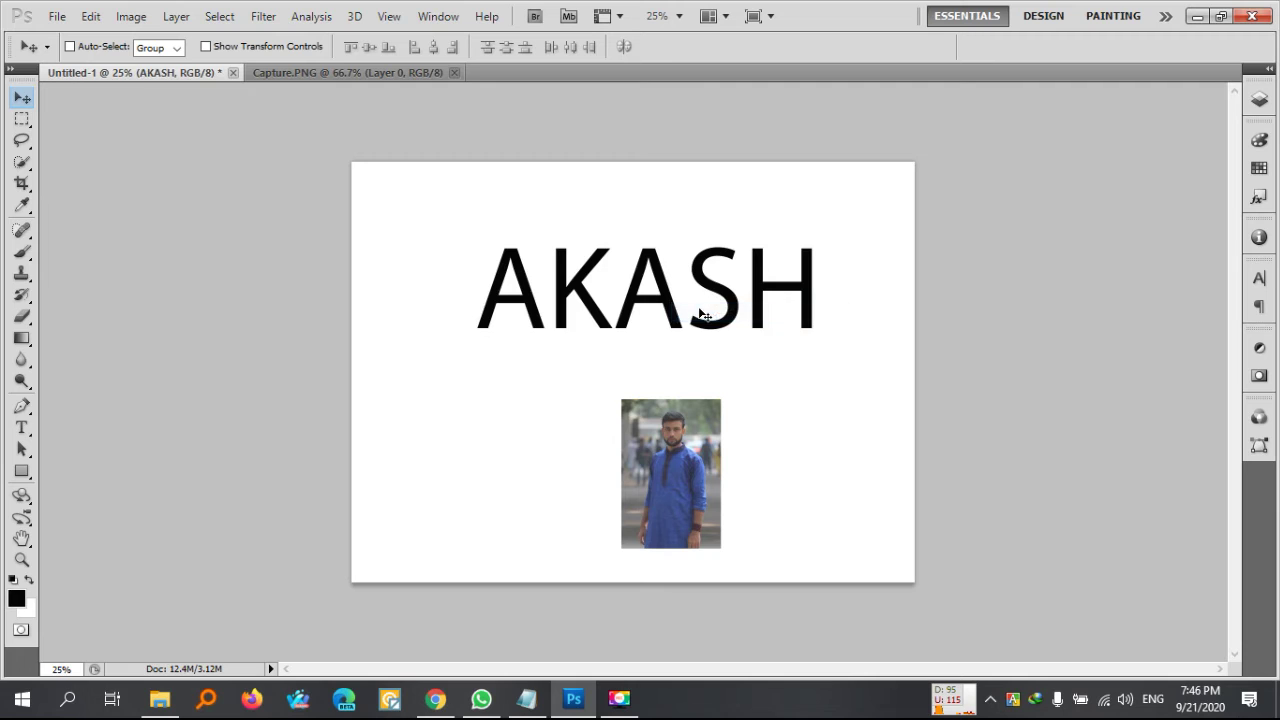
{"action": "mouse_move", "coordinate": [694, 312]}
{"action": "left_mouse_down"}
{"action": "mouse_move", "coordinate": [685, 287]}
{"action": "mouse_move", "coordinate": [620, 276]}
{"action": "mouse_move", "coordinate": [682, 245]}
{"action": "left_mouse_up"}
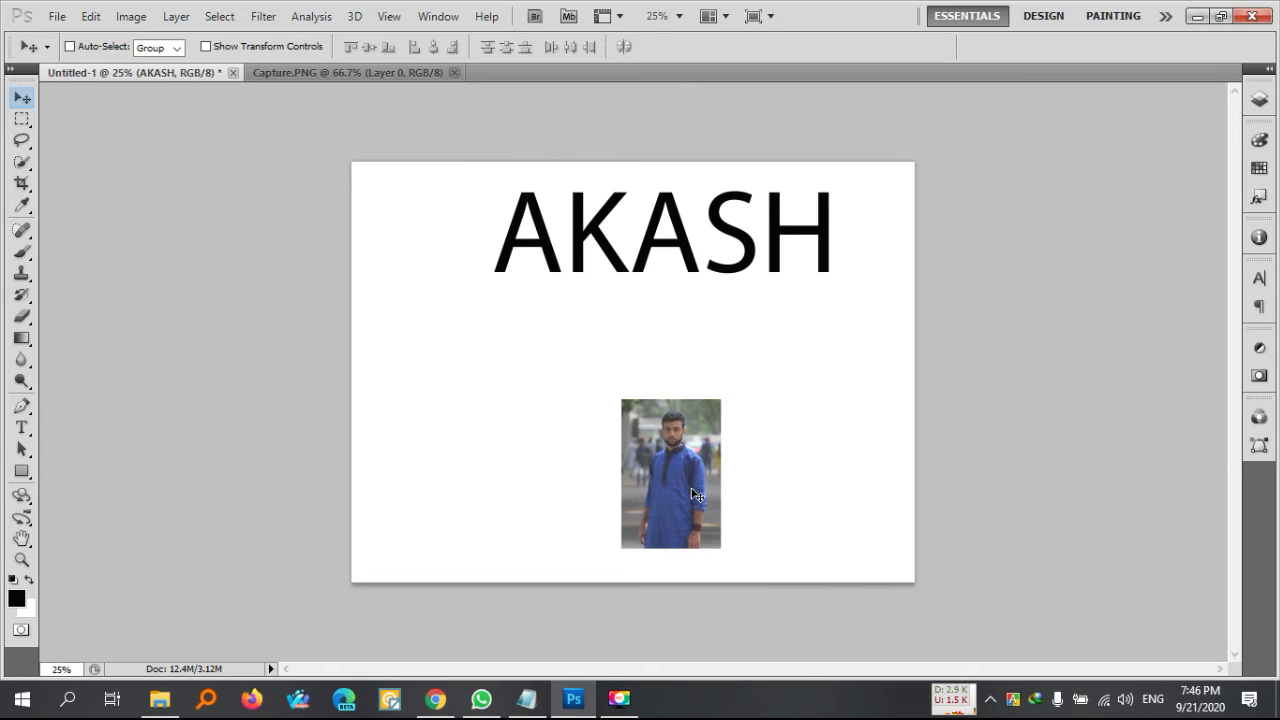
{"action": "left_click_drag", "start_coordinate": [697, 495], "coordinate": [685, 508]}
{"action": "right_click", "coordinate": [670, 444]}
{"action": "left_click", "coordinate": [705, 450]}
{"action": "left_click_drag", "start_coordinate": [690, 466], "coordinate": [668, 434]}
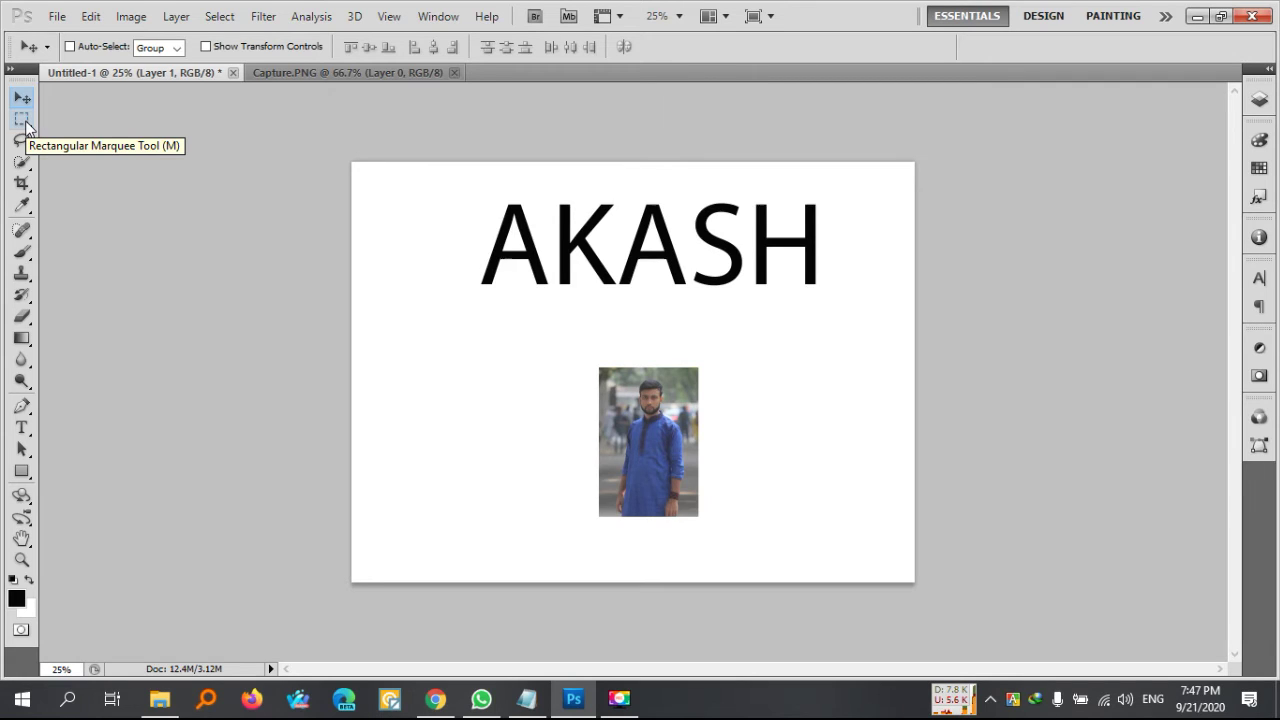
{"action": "right_click", "coordinate": [651, 436]}
{"action": "left_click", "coordinate": [705, 446]}
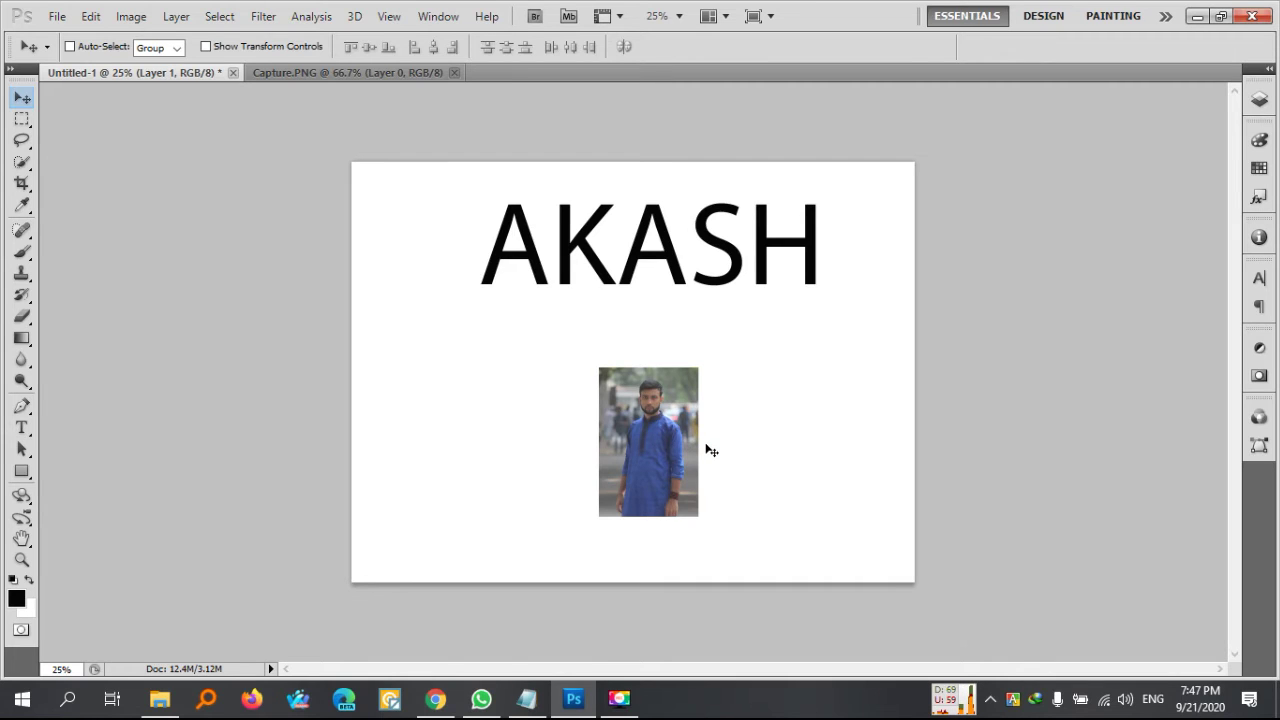
Step: Scale the photo proportionally to about 184.89%
{"action": "key", "text": "ctrl+t"}
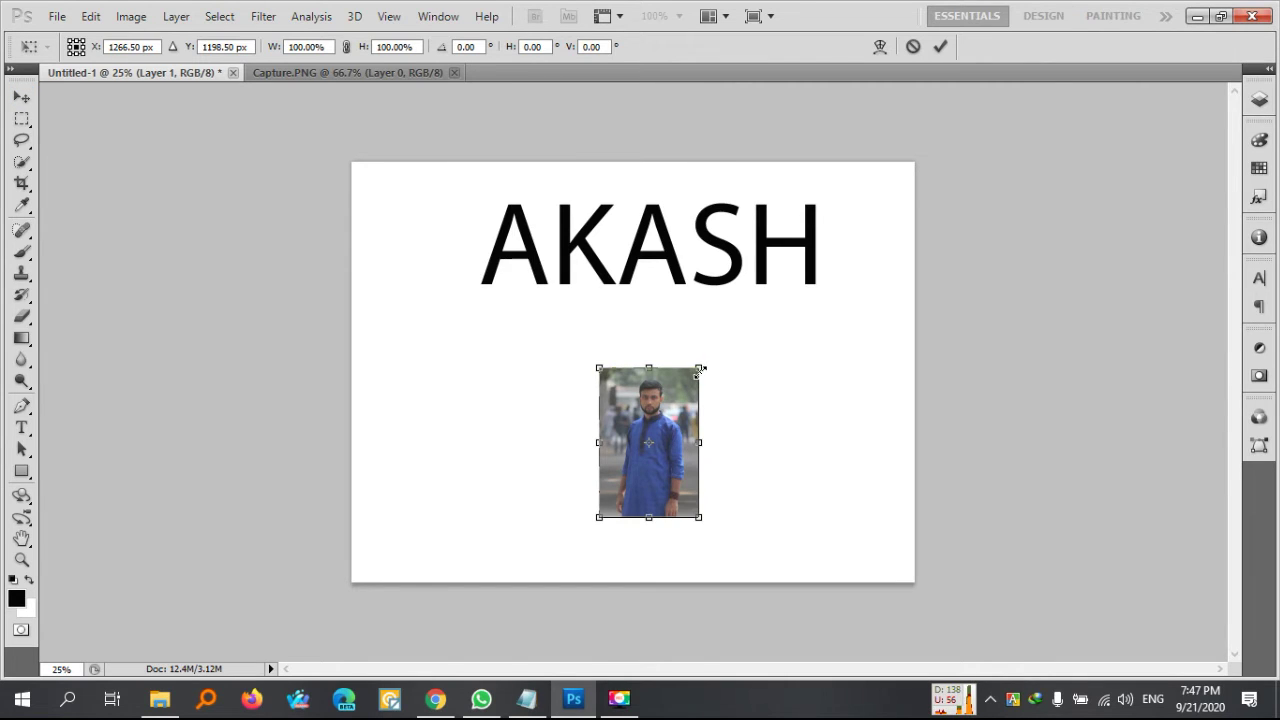
{"action": "left_click_drag", "start_coordinate": [699, 369], "coordinate": [771, 331]}
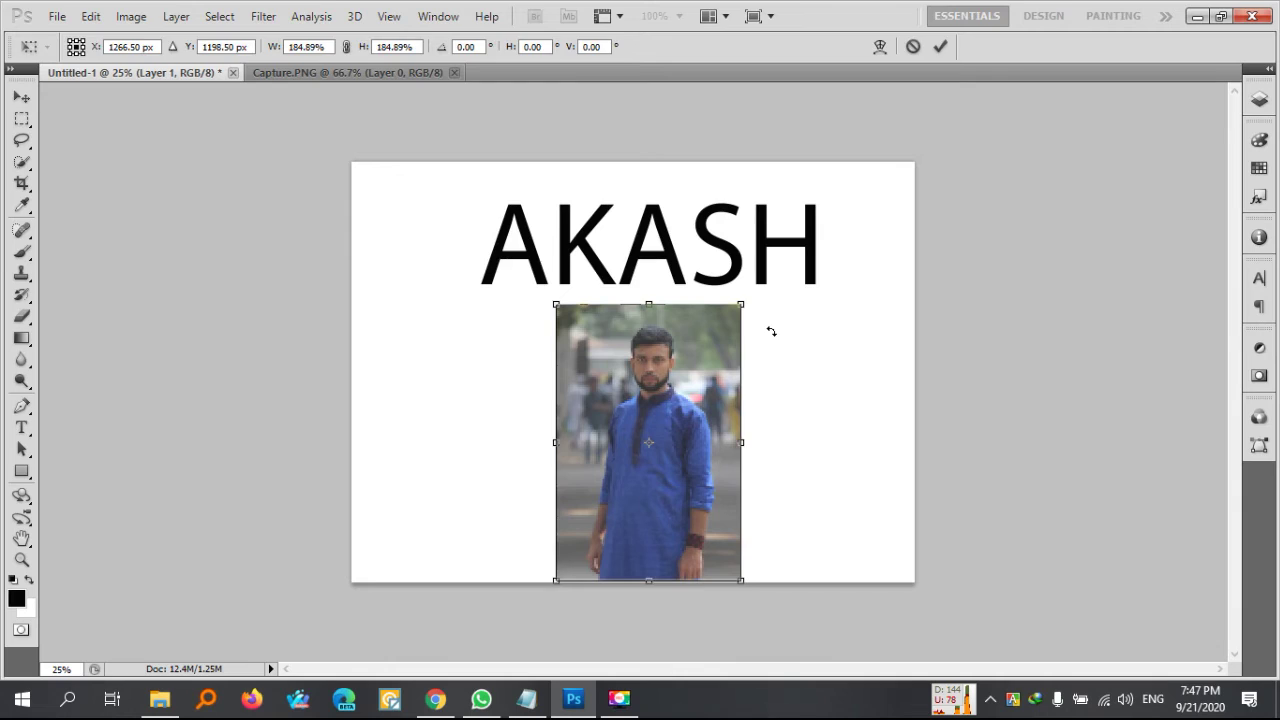
{"action": "key", "text": "Return"}
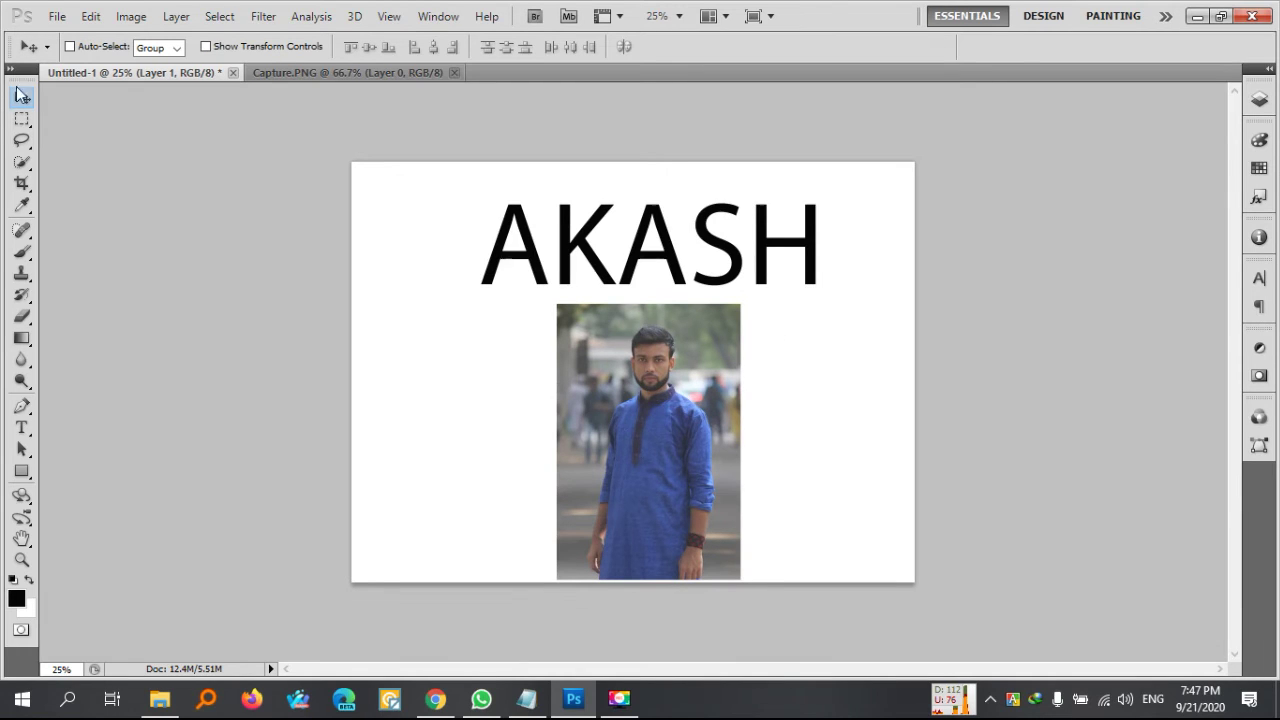
Step: Choose the Rectangular Marquee tool from the selection shape options
{"action": "left_click", "coordinate": [22, 119]}
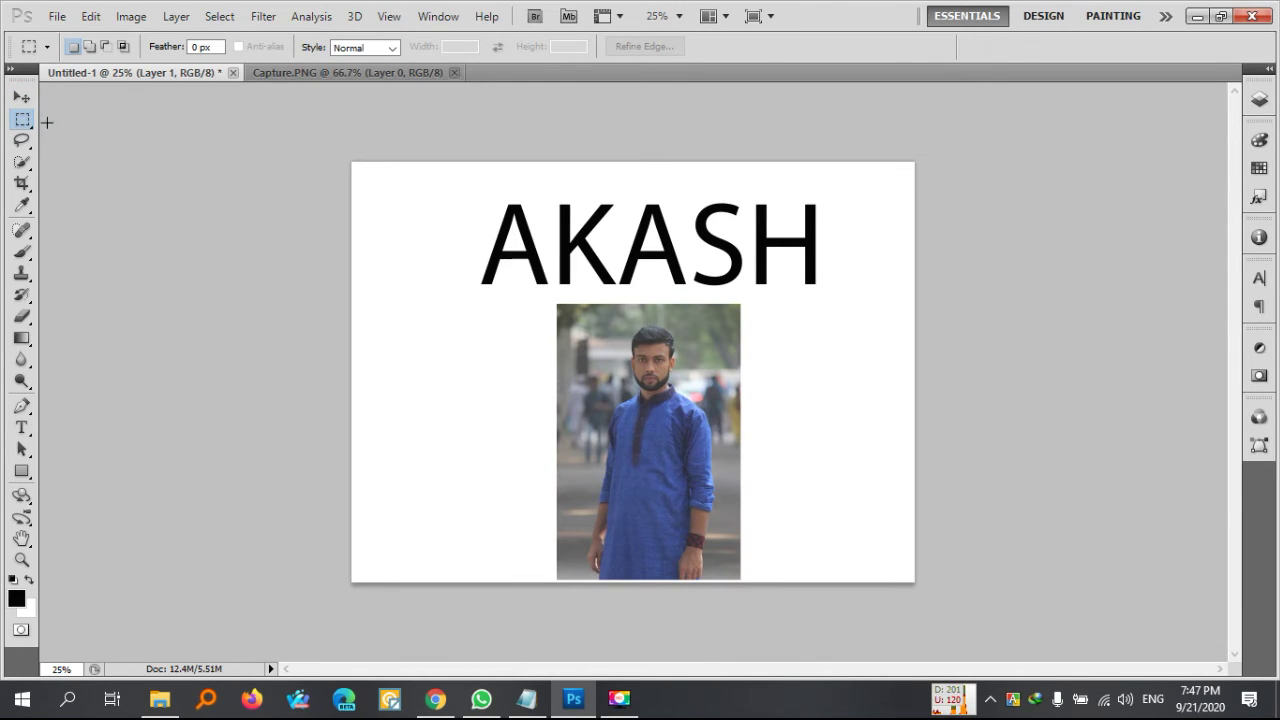
{"action": "right_click", "coordinate": [23, 120]}
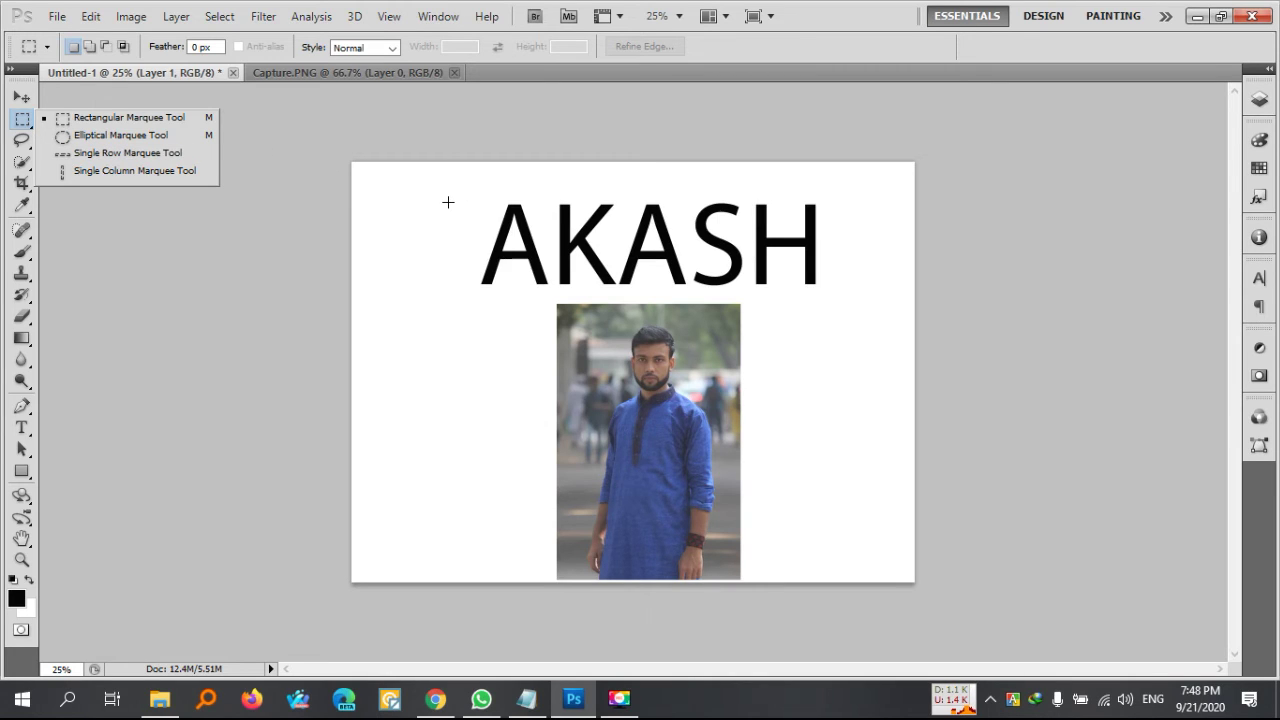
{"action": "left_click", "coordinate": [112, 119]}
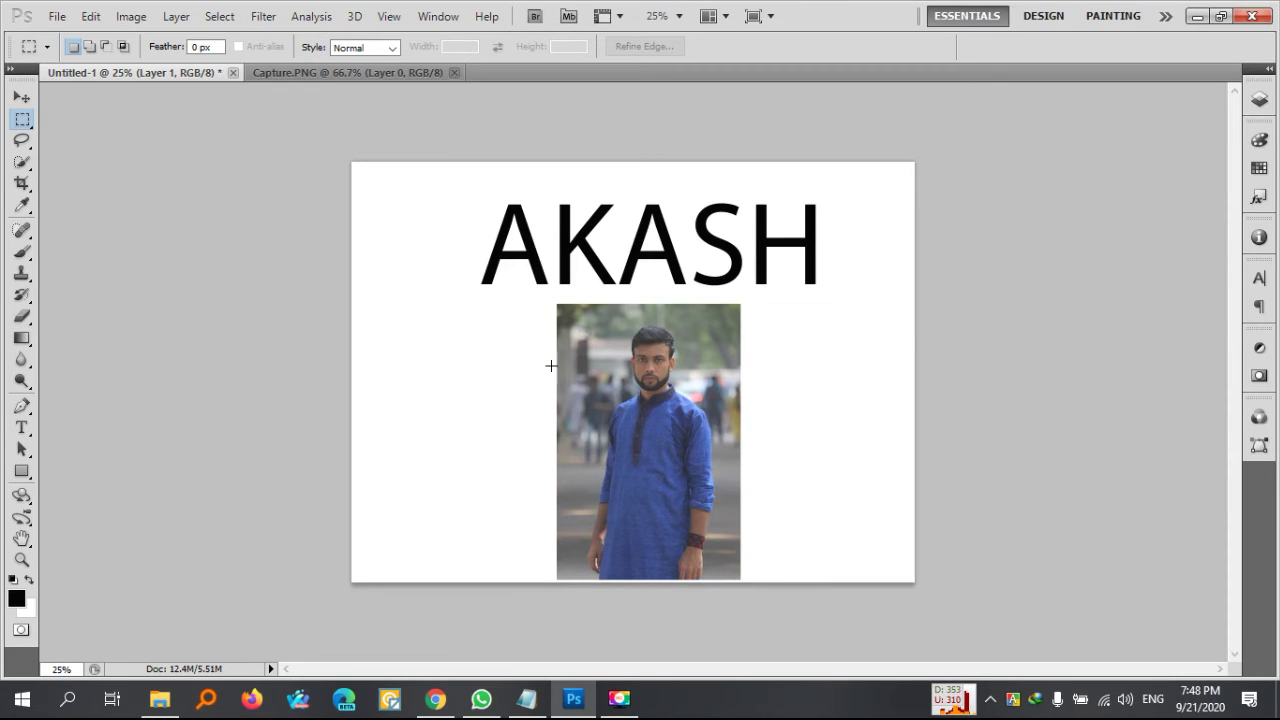
Step: Select the photo's upper part with a rectangle, cut it, and paste it back as Layer 2
{"action": "mouse_move", "coordinate": [557, 308]}
{"action": "left_mouse_down"}
{"action": "mouse_move", "coordinate": [741, 449]}
{"action": "mouse_move", "coordinate": [742, 465]}
{"action": "left_mouse_up"}
{"action": "left_click_drag", "start_coordinate": [742, 472], "coordinate": [741, 474]}
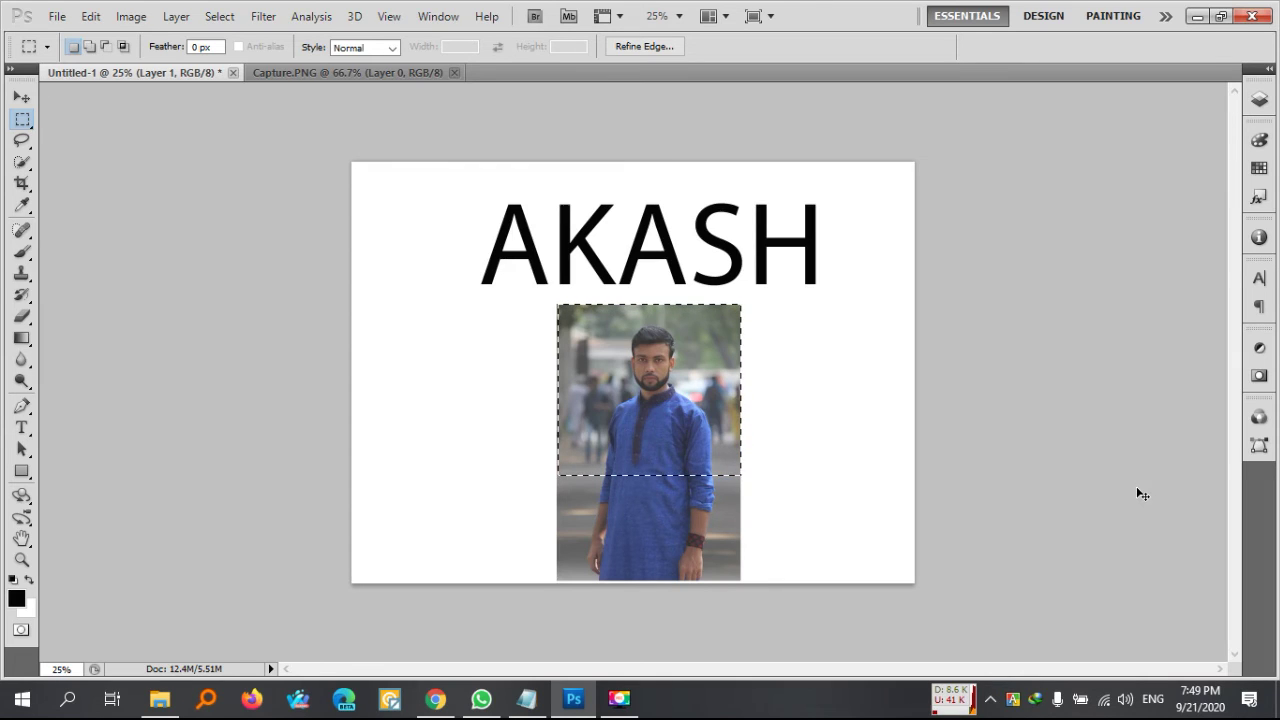
{"action": "key", "text": "ctrl+x"}
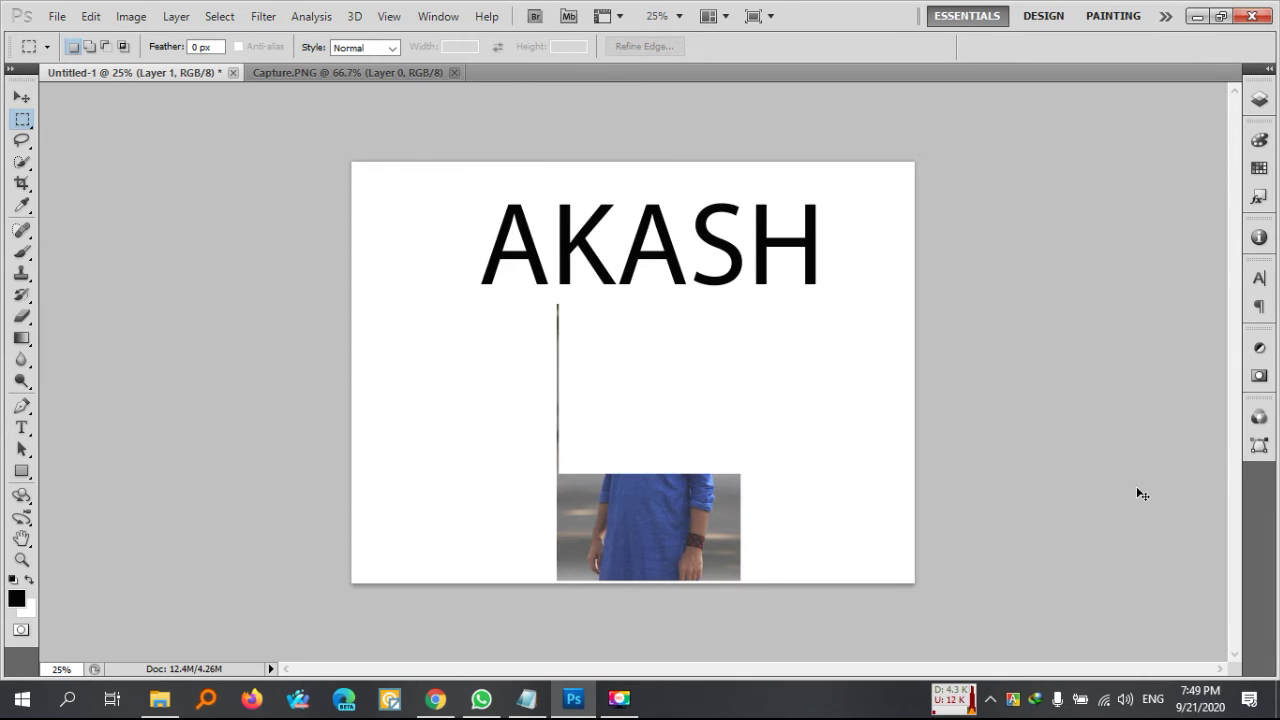
{"action": "key", "text": "ctrl+v"}
{"action": "left_click", "coordinate": [22, 97]}
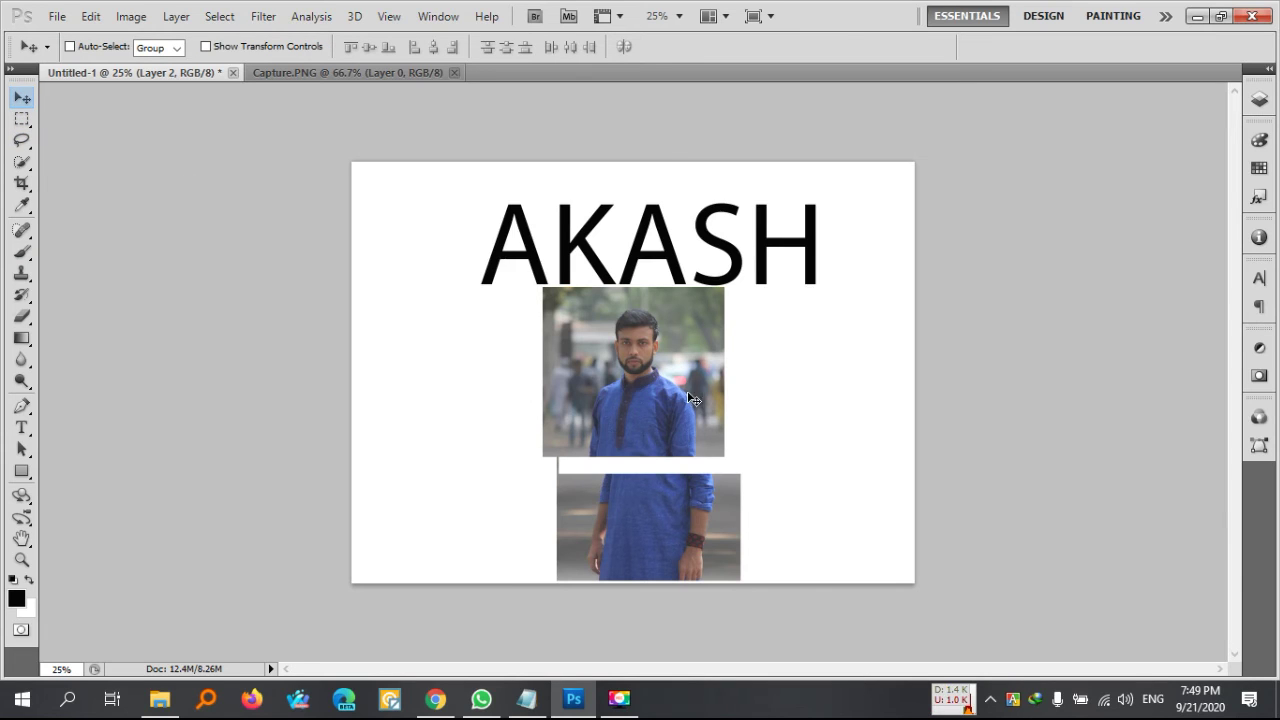
Step: Try deleting the lower Layer 1 piece, restore it, and move Layer 2 up and right
{"action": "mouse_move", "coordinate": [611, 359]}
{"action": "left_mouse_down"}
{"action": "mouse_move", "coordinate": [547, 358]}
{"action": "mouse_move", "coordinate": [626, 365]}
{"action": "left_mouse_up"}
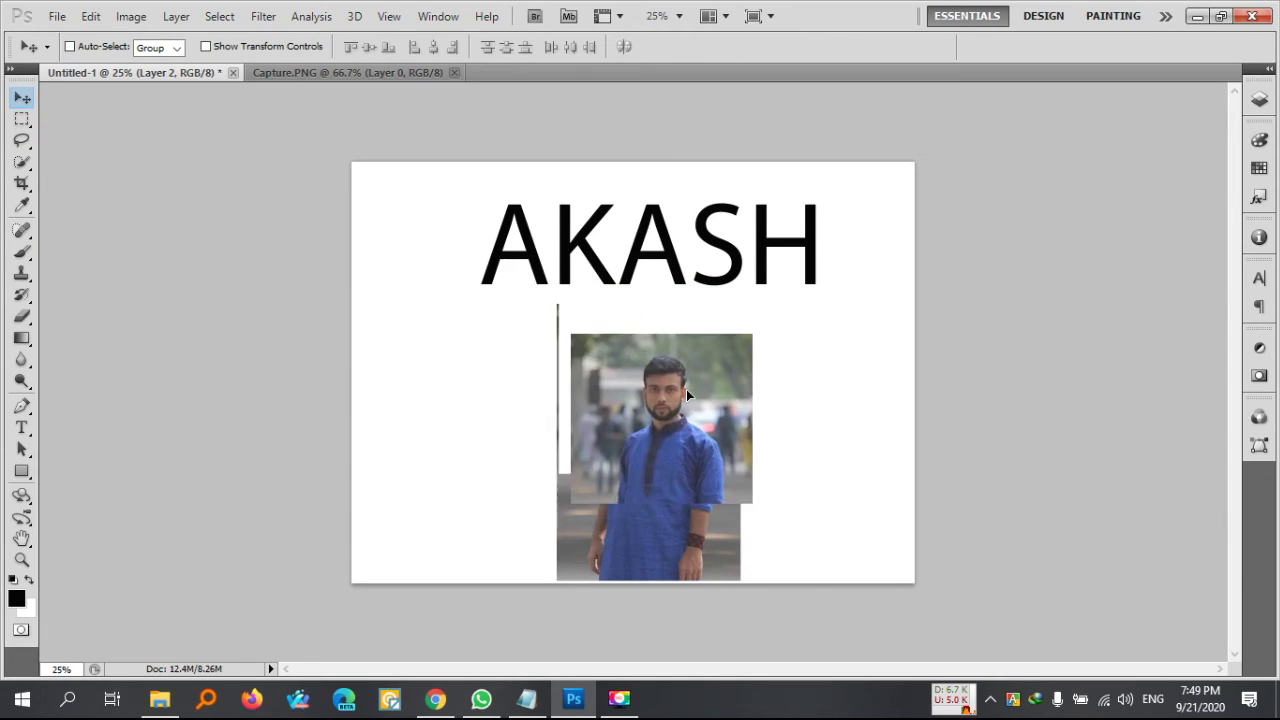
{"action": "right_click", "coordinate": [641, 525]}
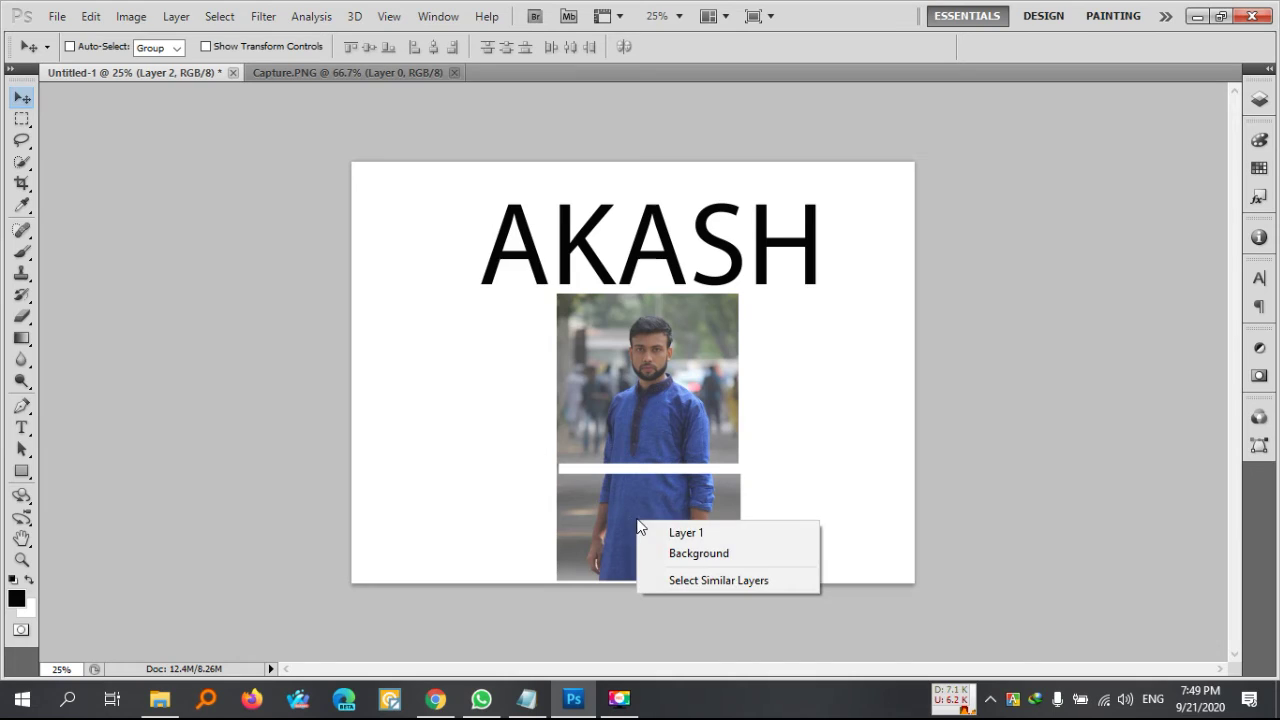
{"action": "left_click", "coordinate": [688, 532]}
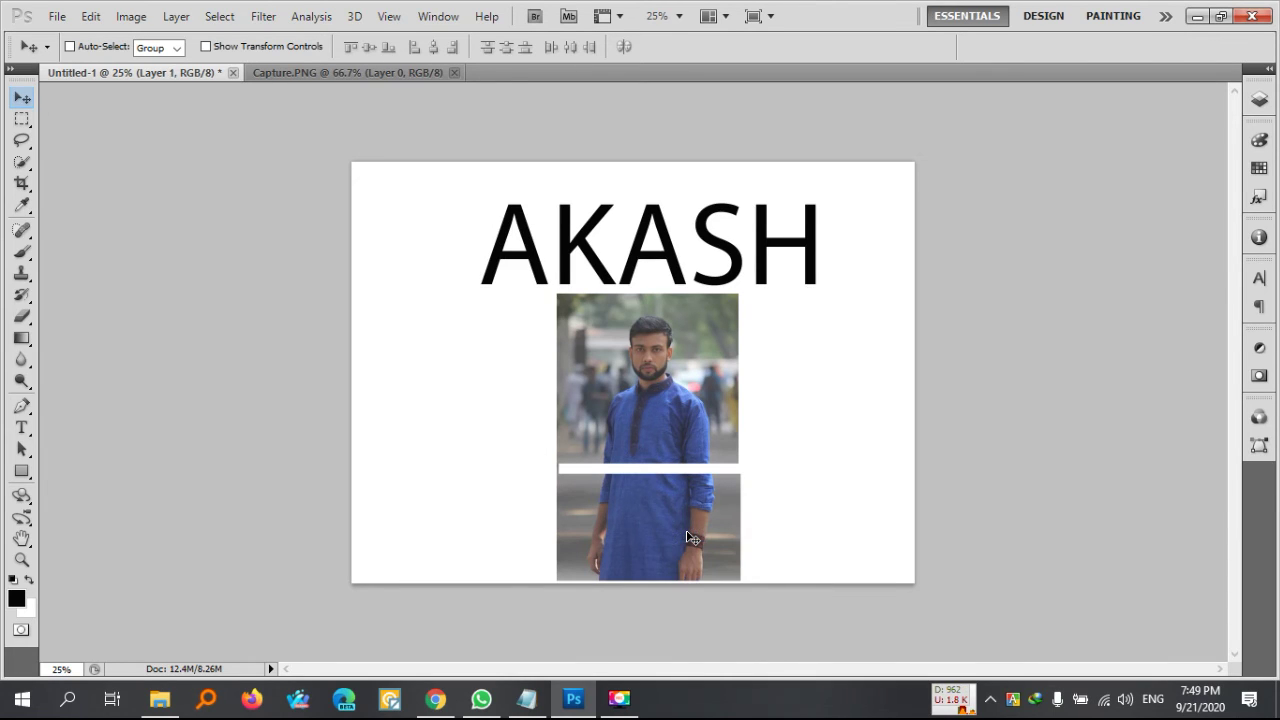
{"action": "key", "text": "Delete"}
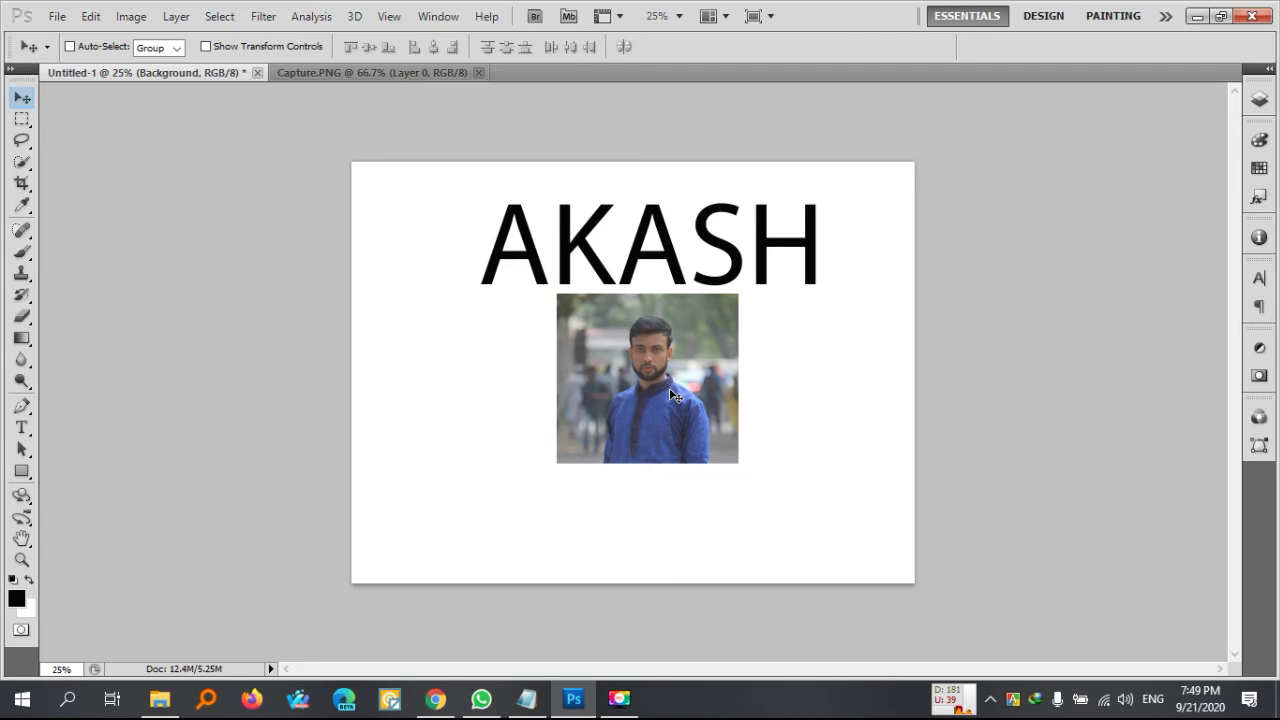
{"action": "key", "text": "ctrl+v"}
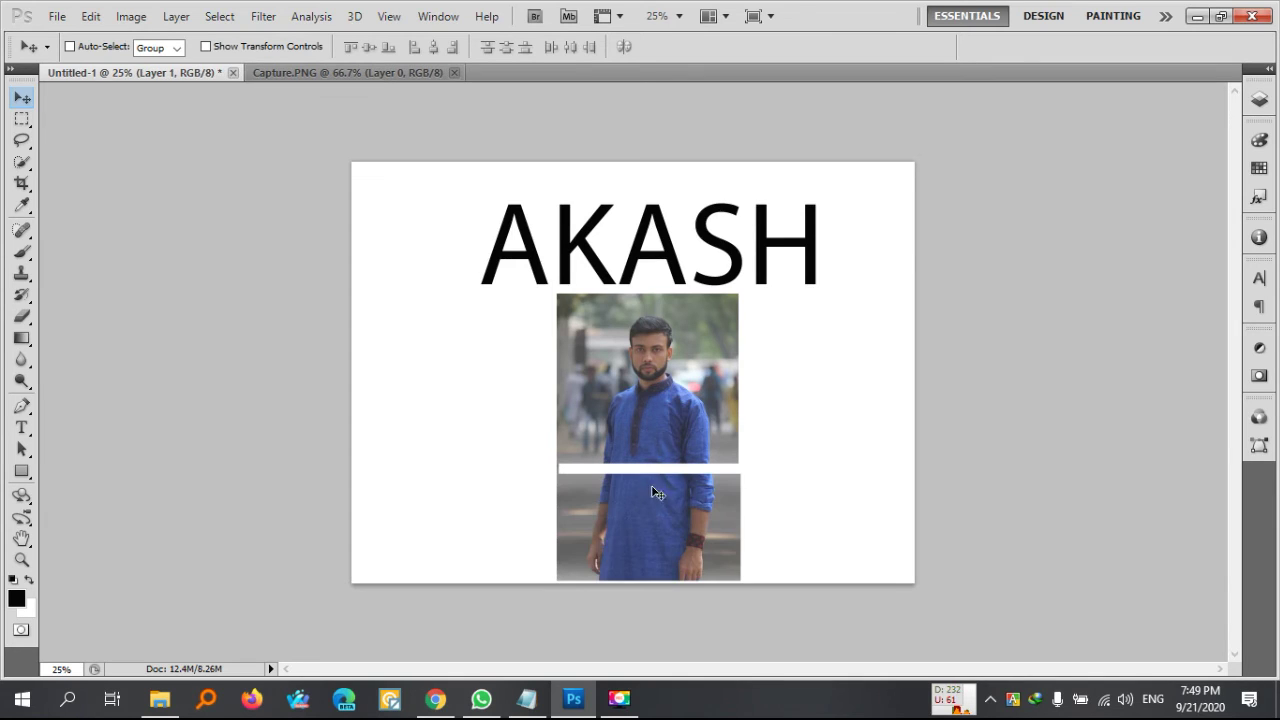
{"action": "right_click", "coordinate": [641, 510]}
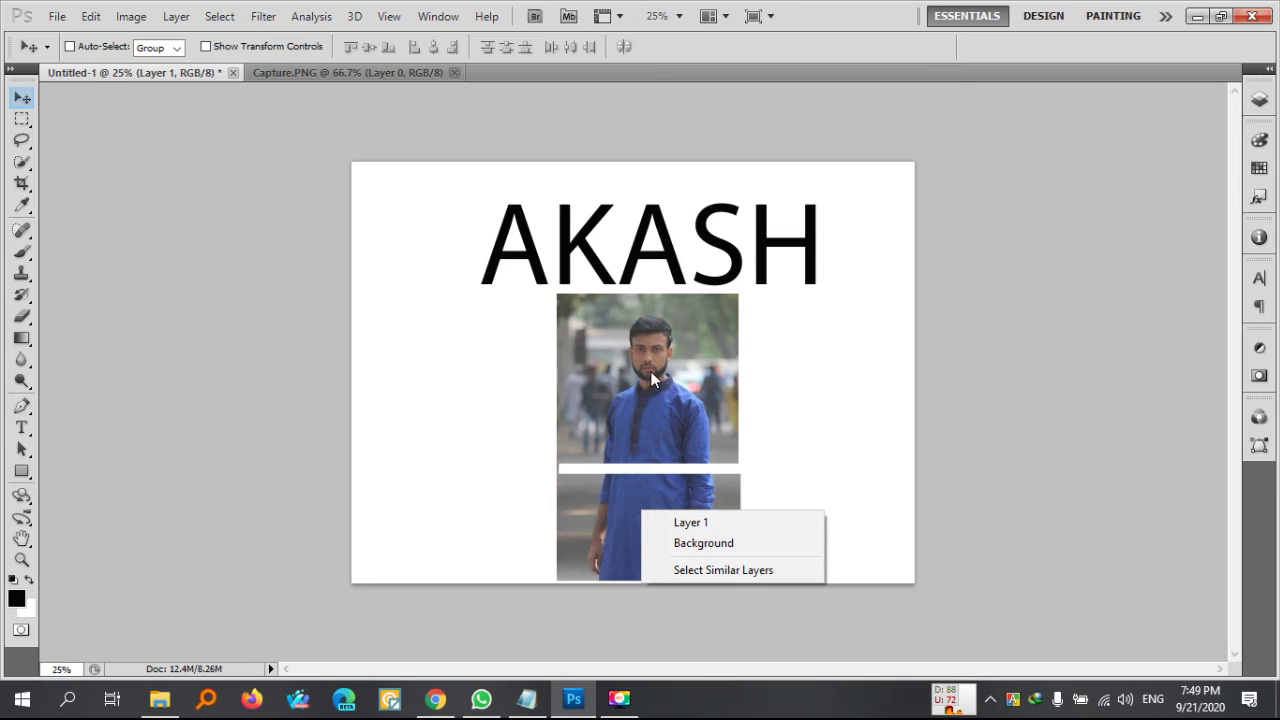
{"action": "right_click", "coordinate": [651, 375]}
{"action": "left_click", "coordinate": [701, 394]}
{"action": "left_click_drag", "start_coordinate": [701, 394], "coordinate": [803, 319]}
Step: Delete the Layer 1 photo piece and move Layer 2 below AKASH near the page centre
{"action": "right_click", "coordinate": [636, 507]}
{"action": "left_click", "coordinate": [670, 516]}
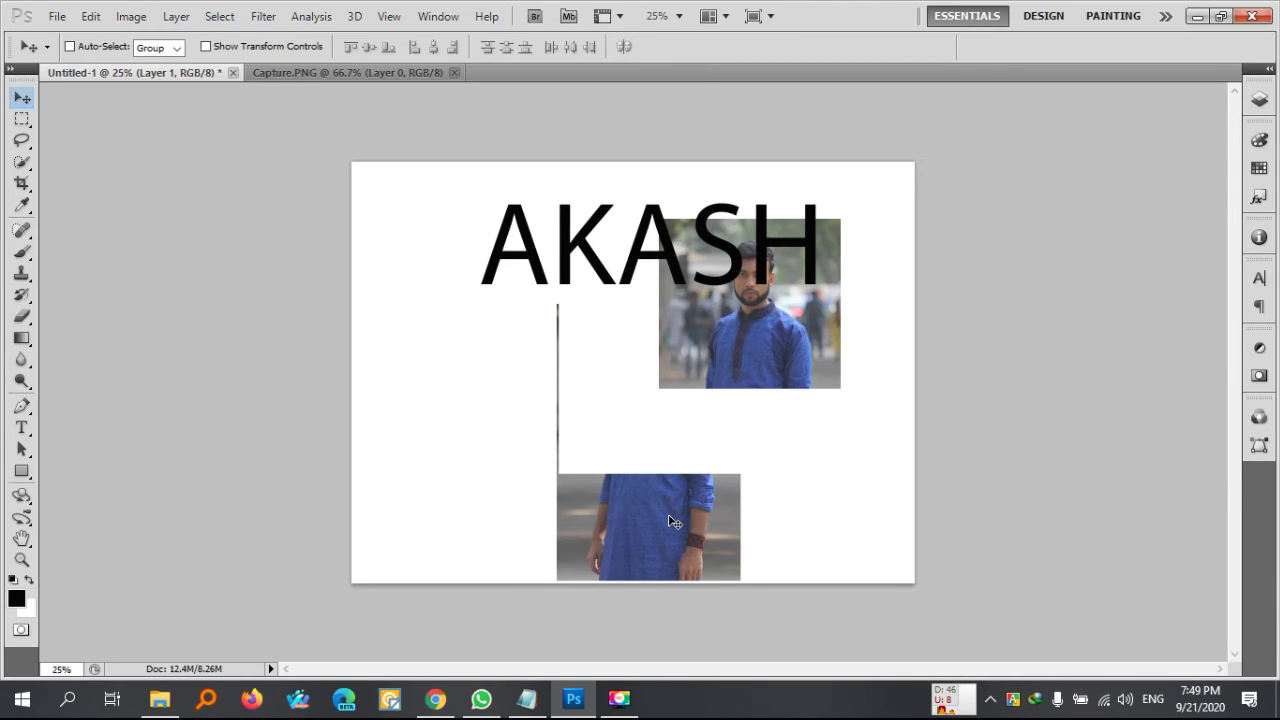
{"action": "key", "text": "Delete"}
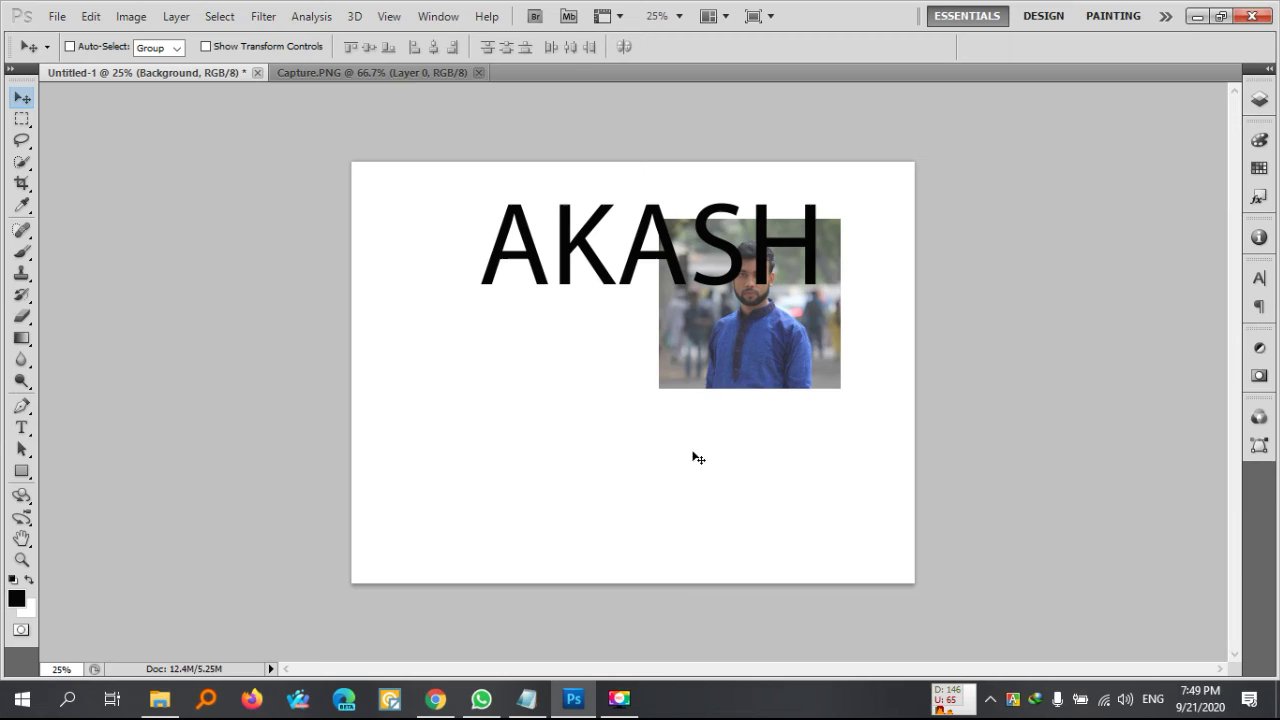
{"action": "left_click", "coordinate": [748, 365]}
{"action": "left_click", "coordinate": [685, 279]}
{"action": "right_click", "coordinate": [750, 343]}
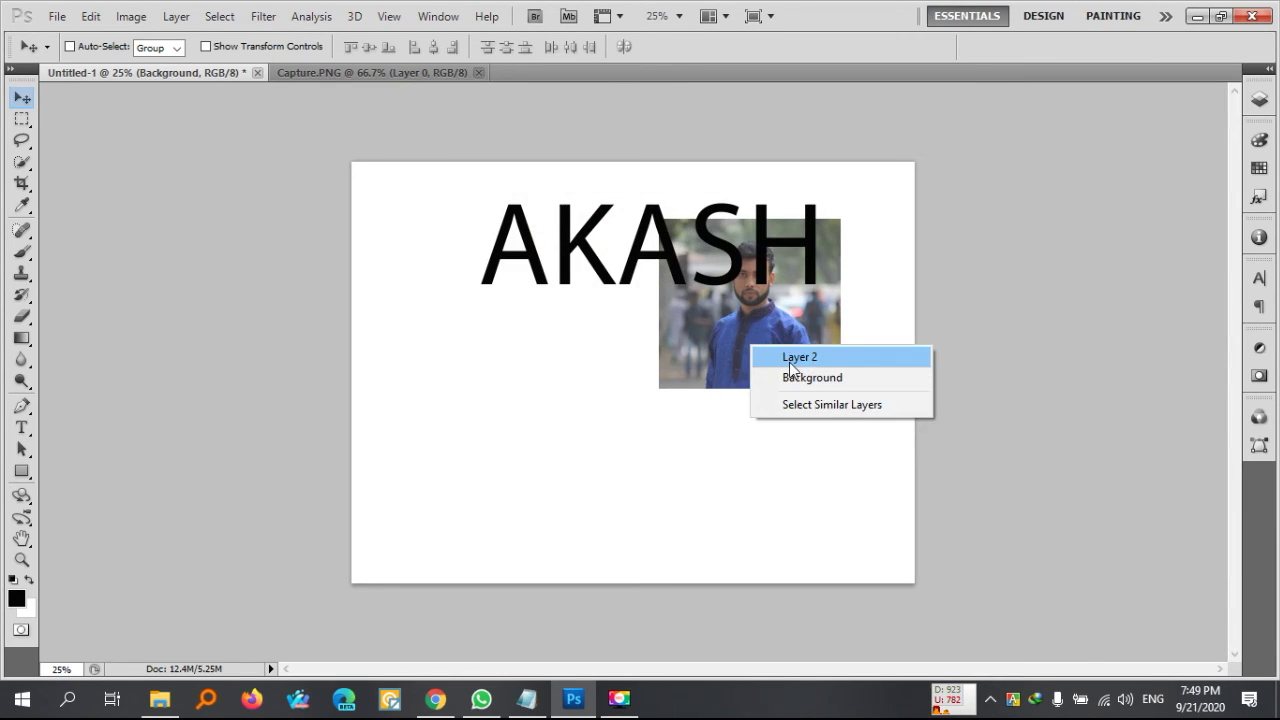
{"action": "left_click", "coordinate": [790, 354]}
{"action": "left_click_drag", "start_coordinate": [783, 342], "coordinate": [645, 478]}
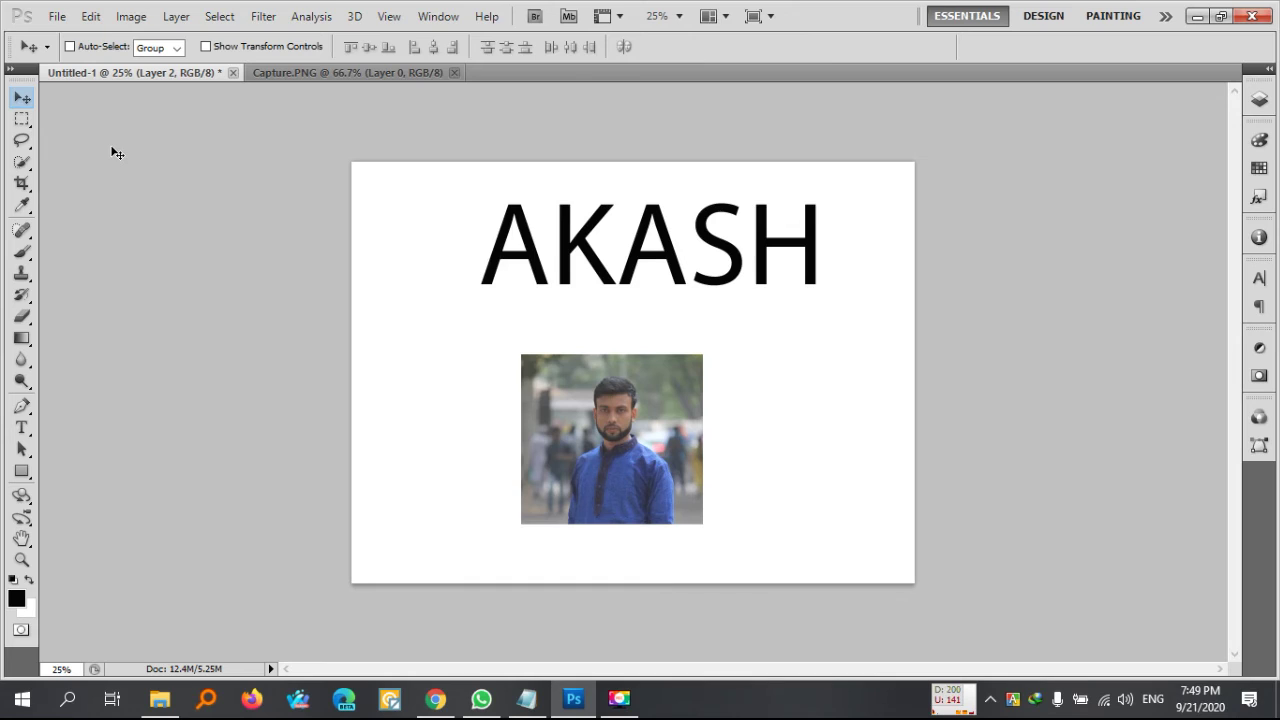
Step: Circle-select the man's head and shoulders, copy, erase, and paste it as Layer 3
{"action": "left_click", "coordinate": [22, 120]}
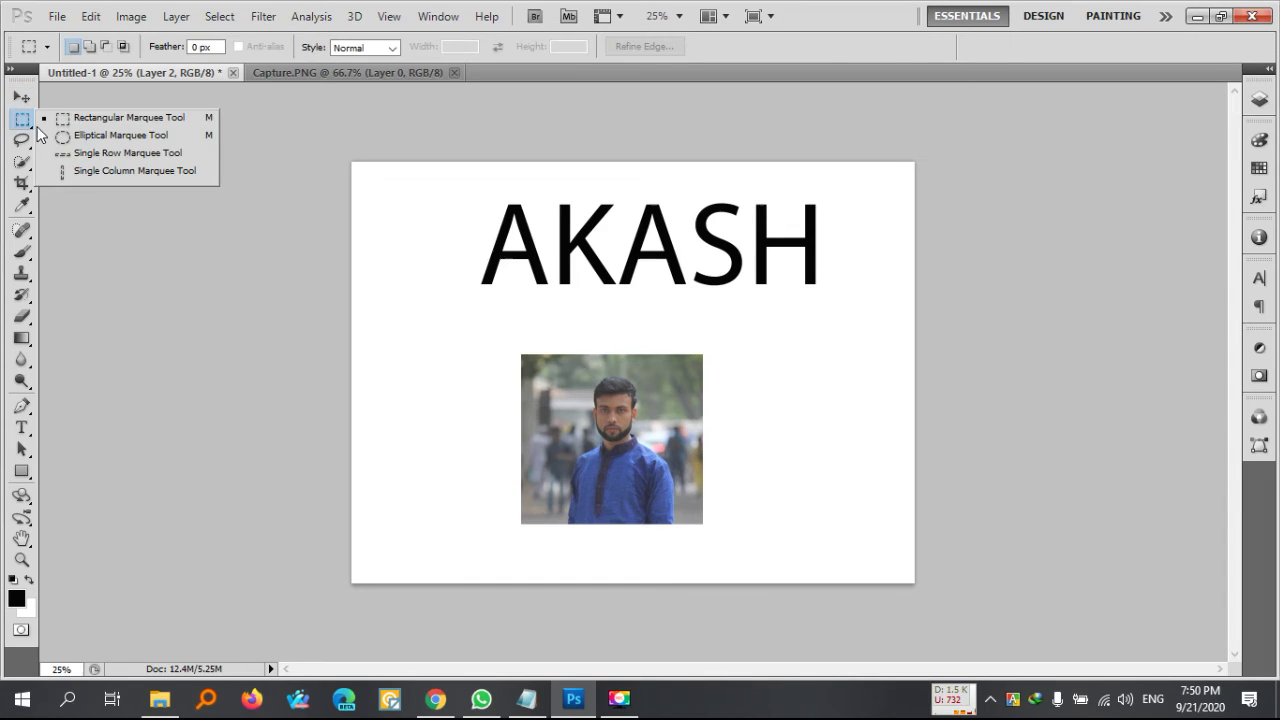
{"action": "left_click", "coordinate": [90, 136]}
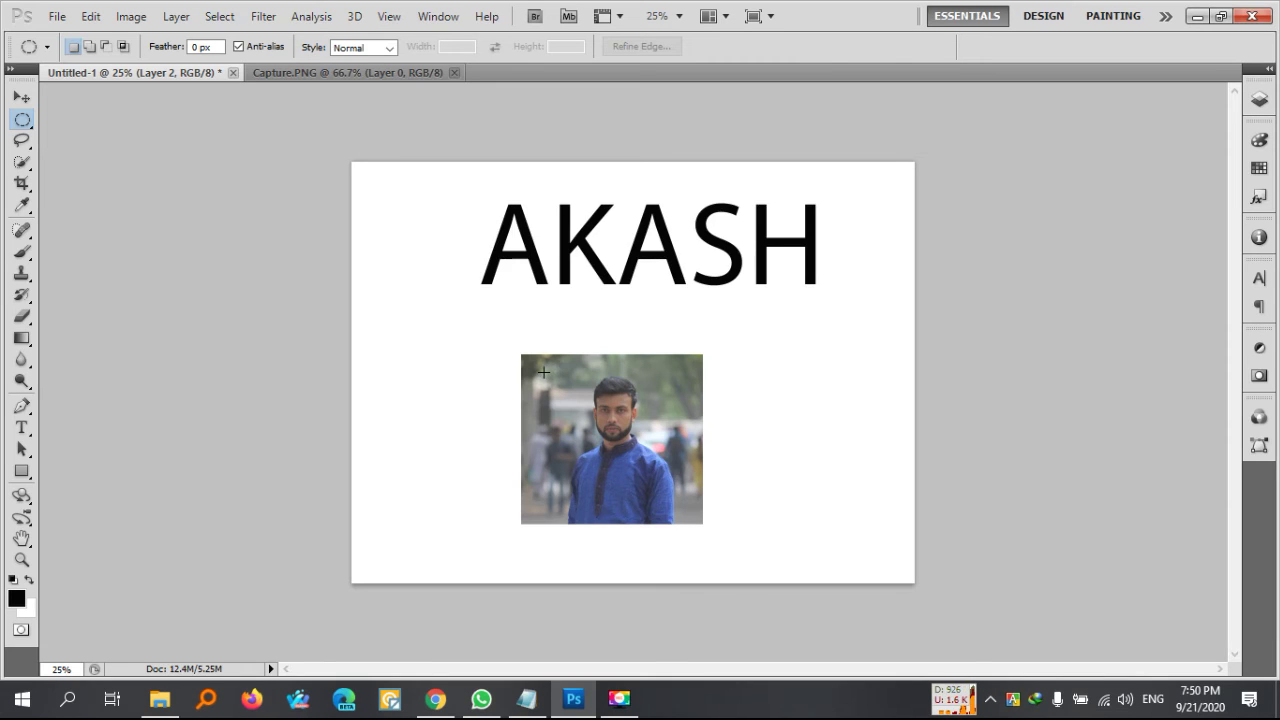
{"action": "left_click_drag", "start_coordinate": [535, 369], "coordinate": [705, 494]}
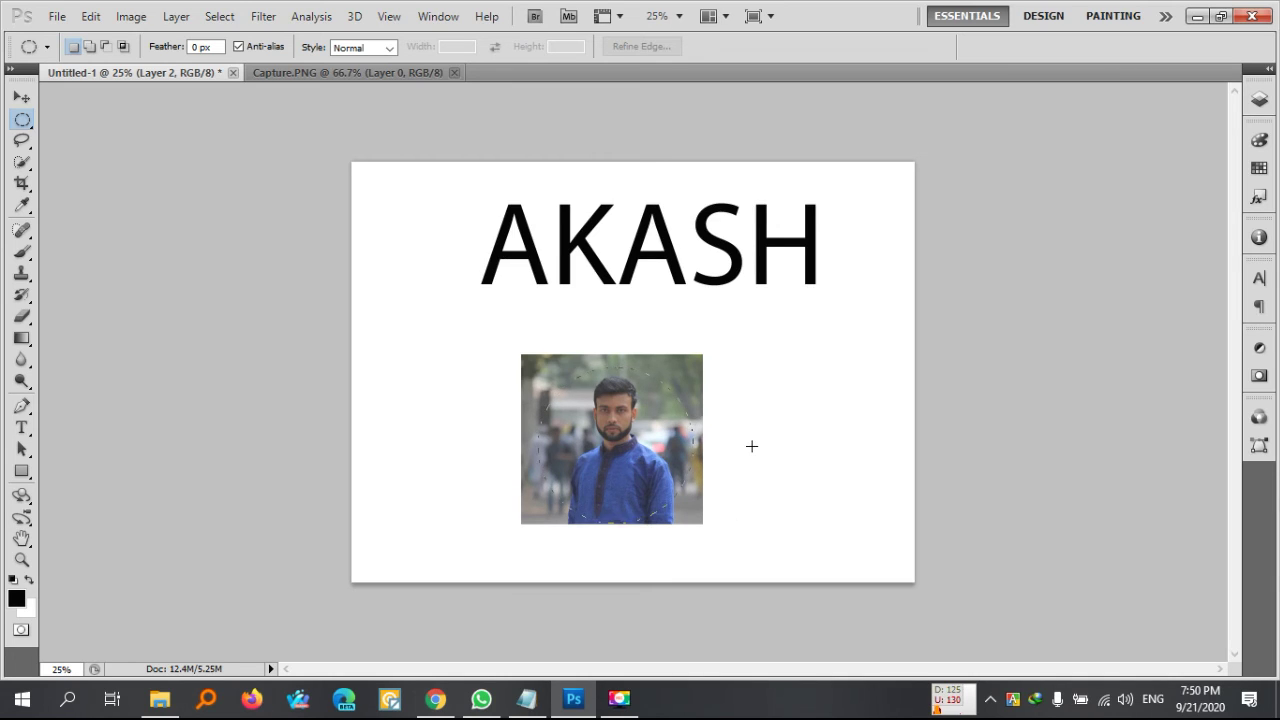
{"action": "key", "text": "ctrl+shift+d"}
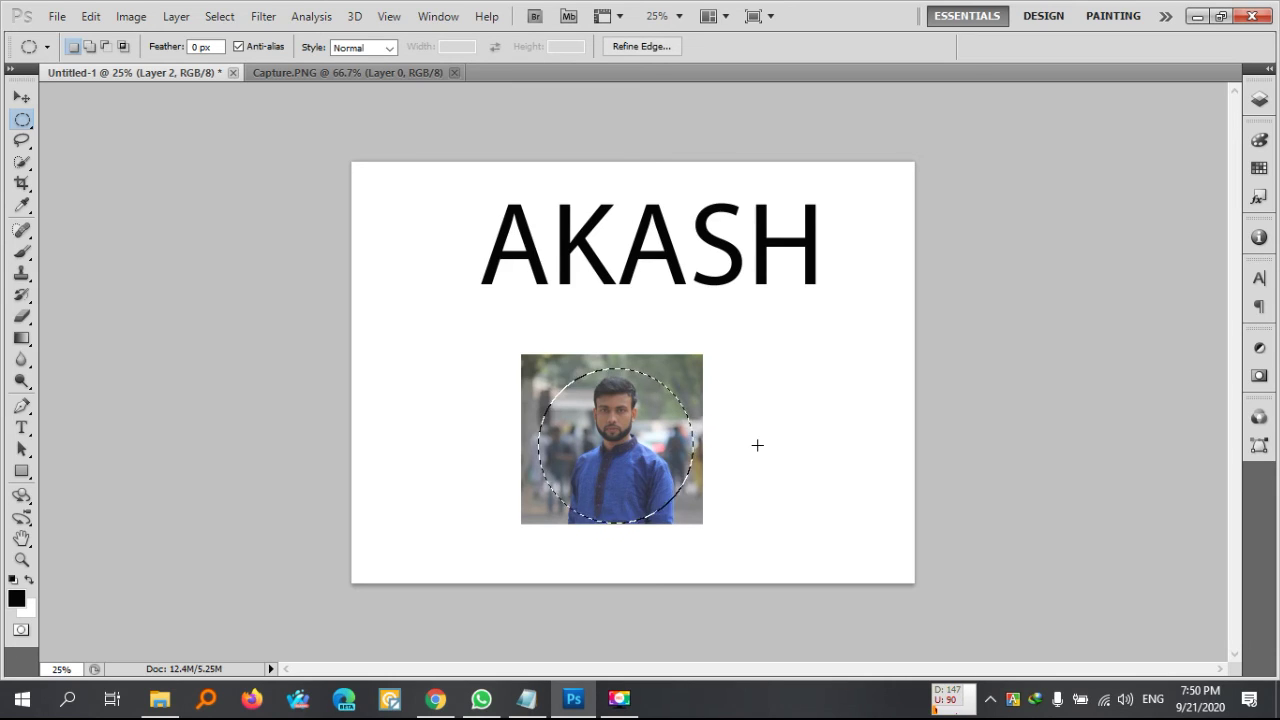
{"action": "key", "text": "Delete"}
{"action": "key", "text": "ctrl+d"}
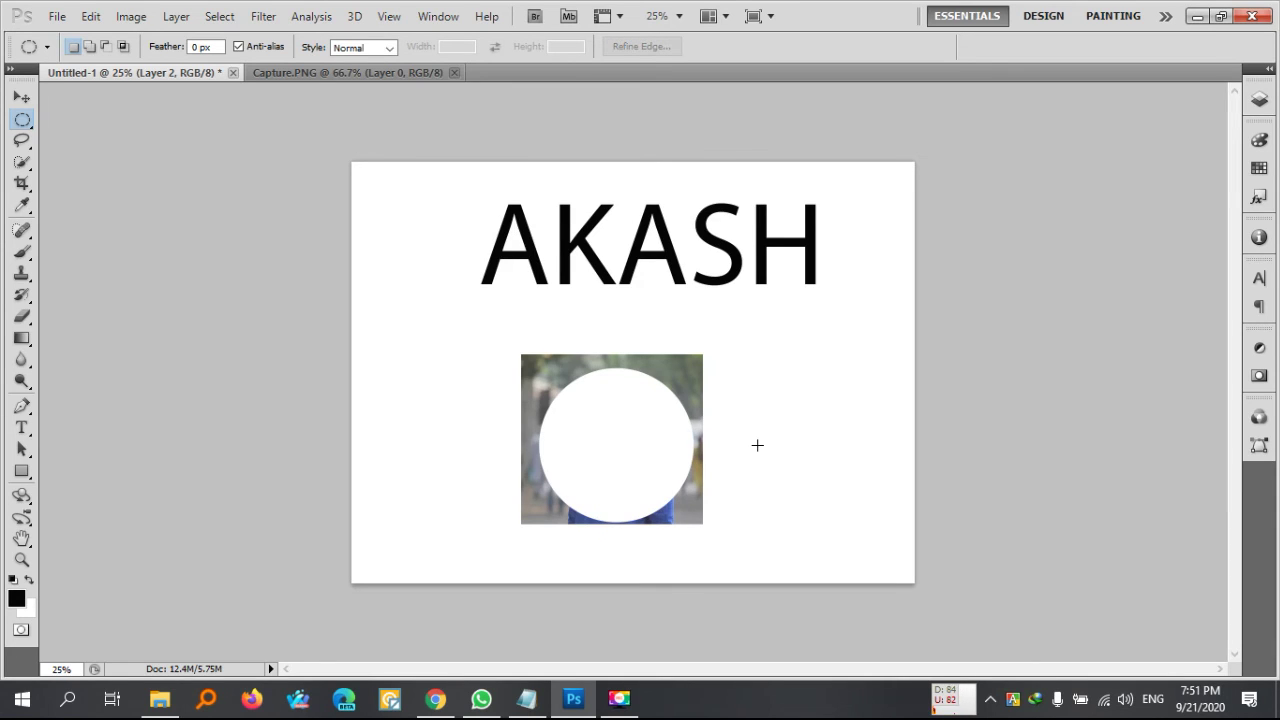
{"action": "key", "text": "ctrl+v"}
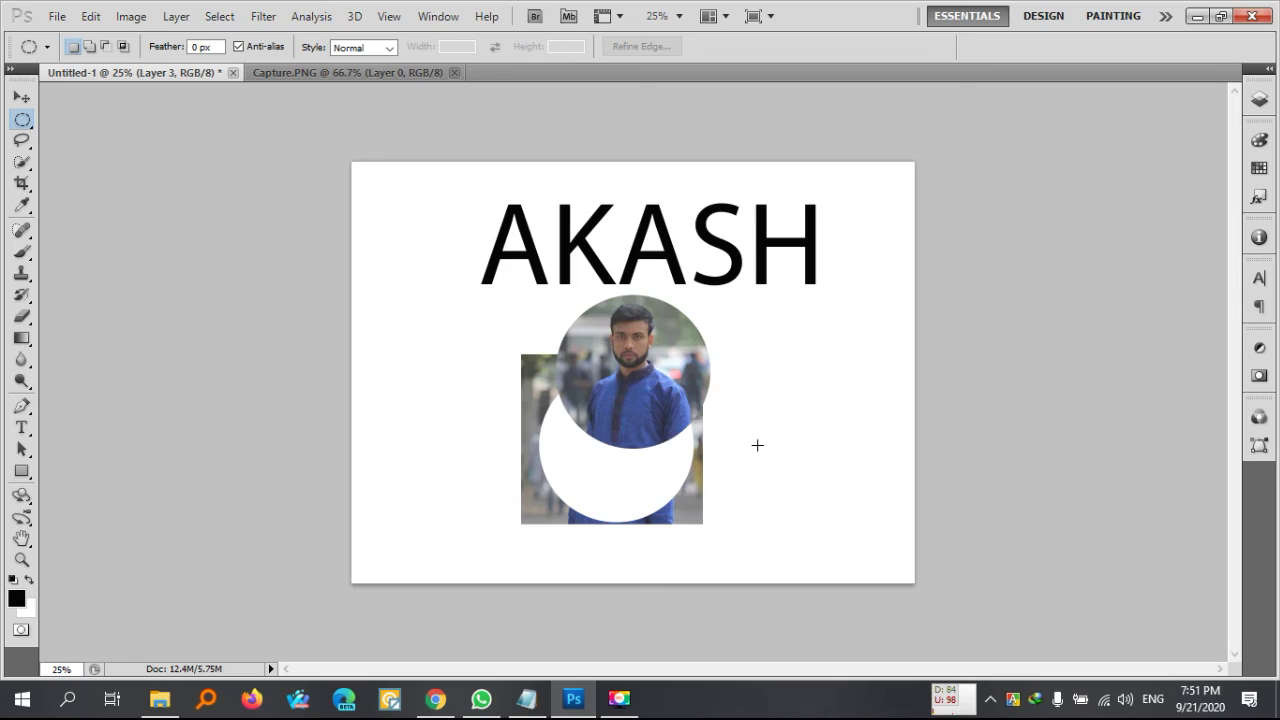
Step: Delete Layer 2, the leftover square photo
{"action": "left_click", "coordinate": [21, 97]}
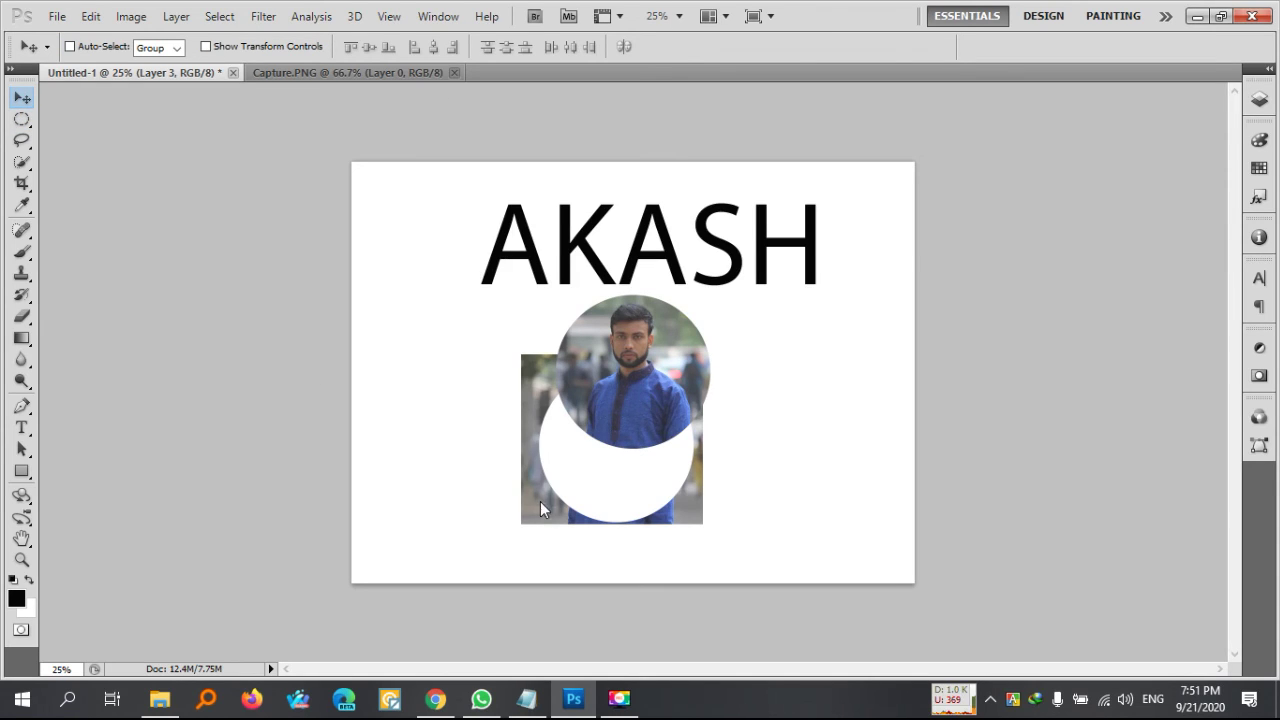
{"action": "right_click", "coordinate": [540, 501]}
{"action": "left_click", "coordinate": [588, 515]}
{"action": "right_click", "coordinate": [555, 506]}
{"action": "left_click", "coordinate": [595, 522]}
{"action": "key", "text": "Delete"}
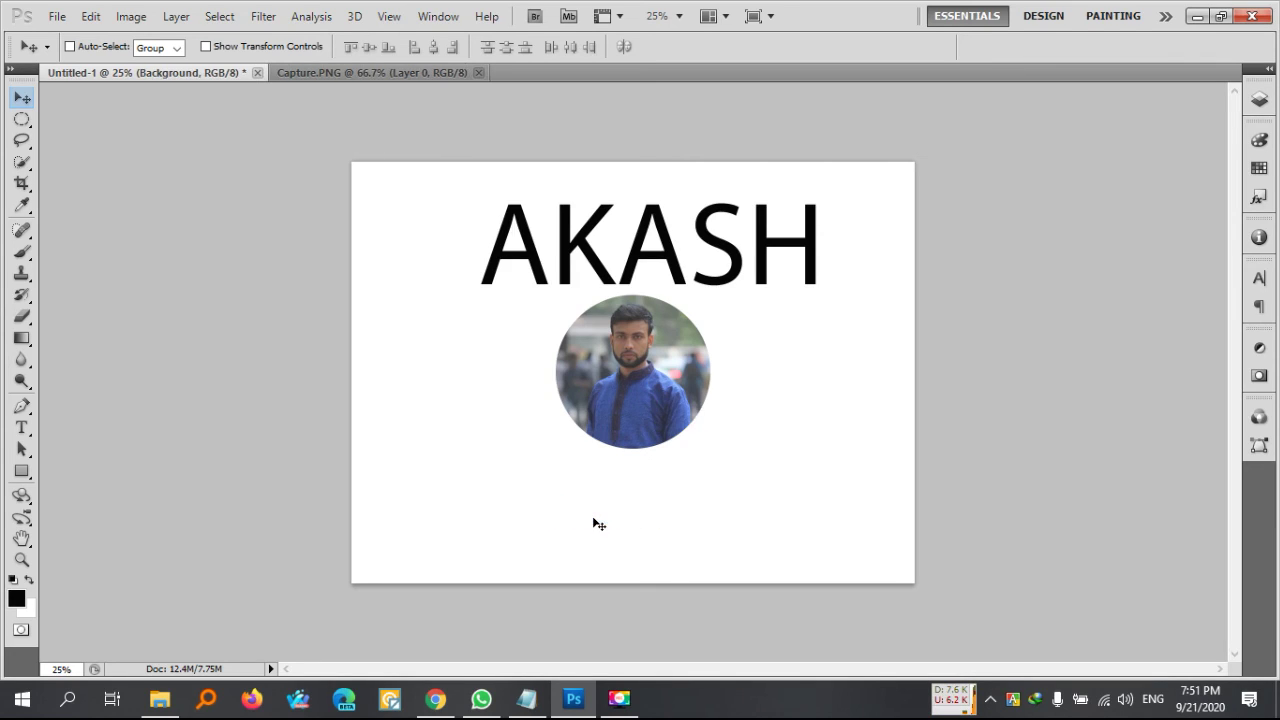
Step: Move the circular Layer 3 portrait down, centred below the AKASH text
{"action": "right_click", "coordinate": [627, 340]}
{"action": "left_click", "coordinate": [668, 350]}
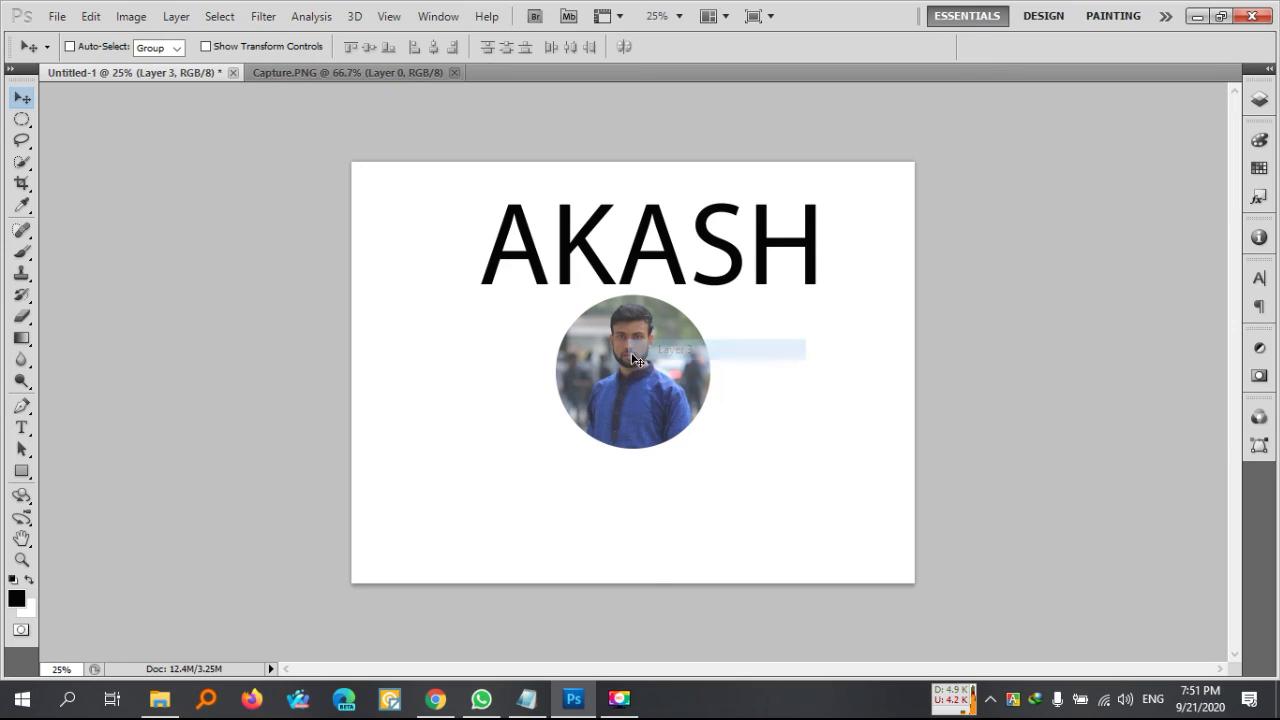
{"action": "left_click_drag", "start_coordinate": [633, 361], "coordinate": [641, 414]}
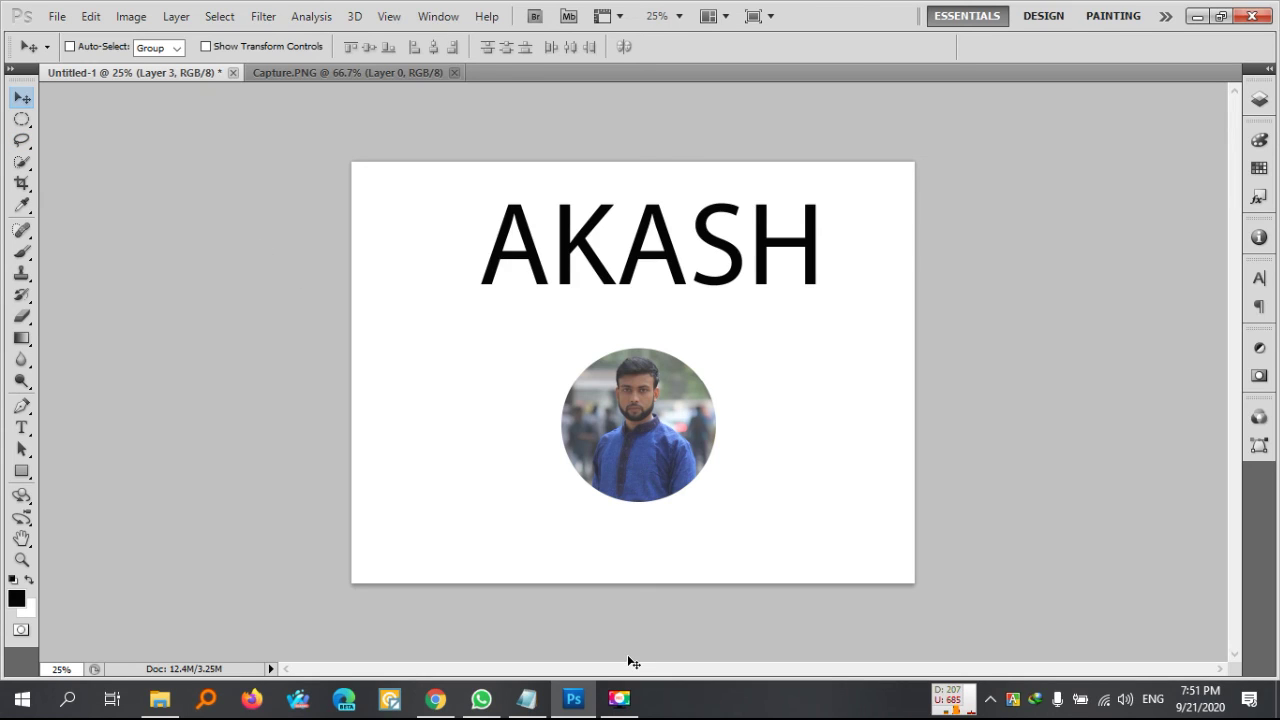
{"action": "left_click", "coordinate": [613, 698]}
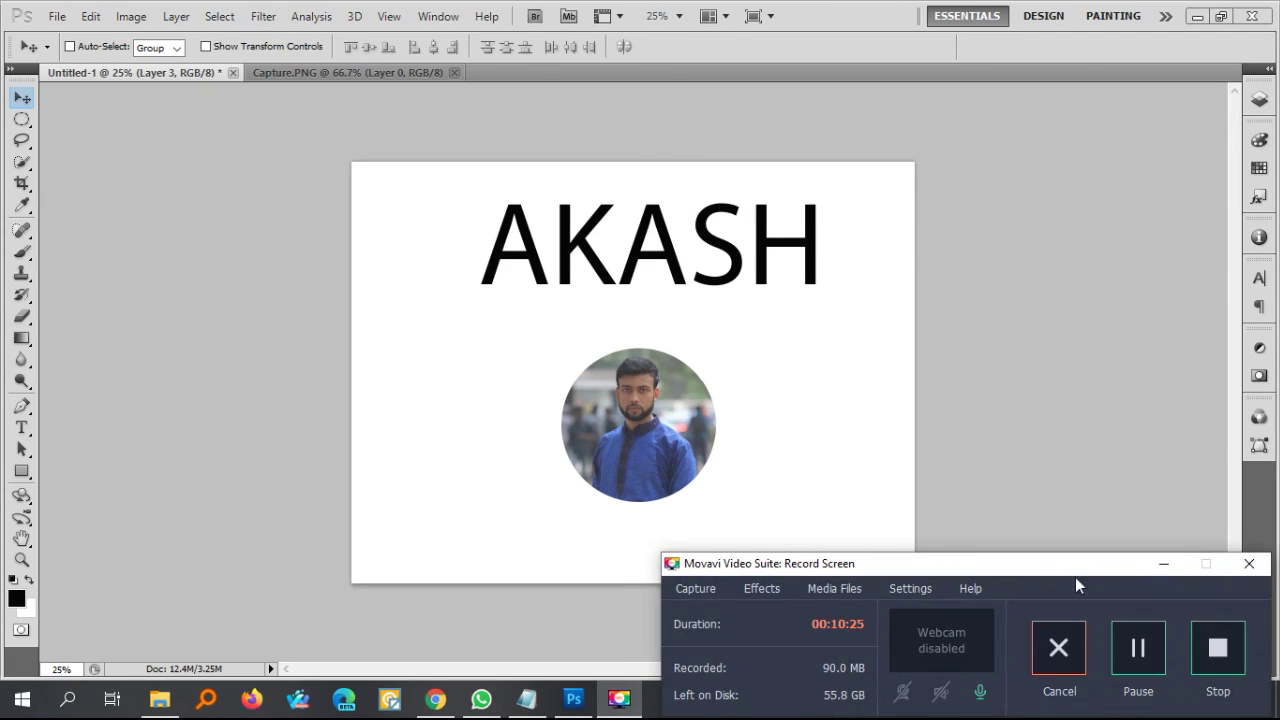
{"action": "left_click", "coordinate": [1222, 650]}
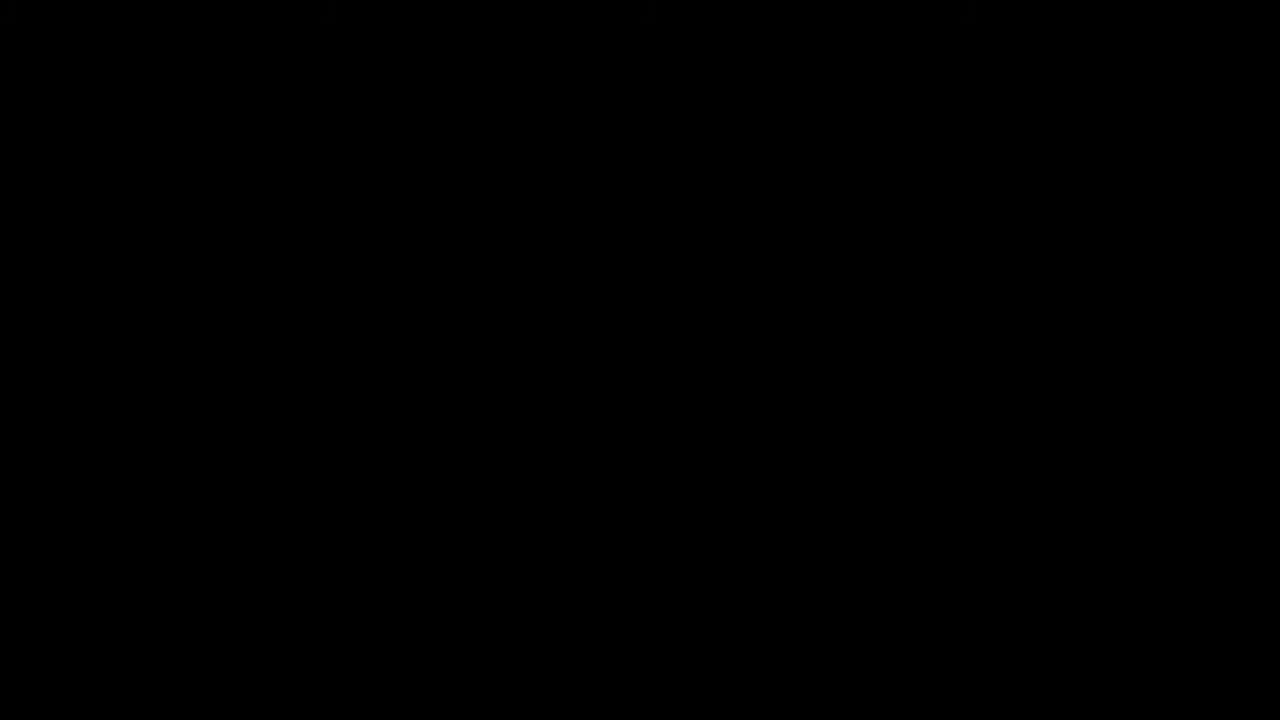